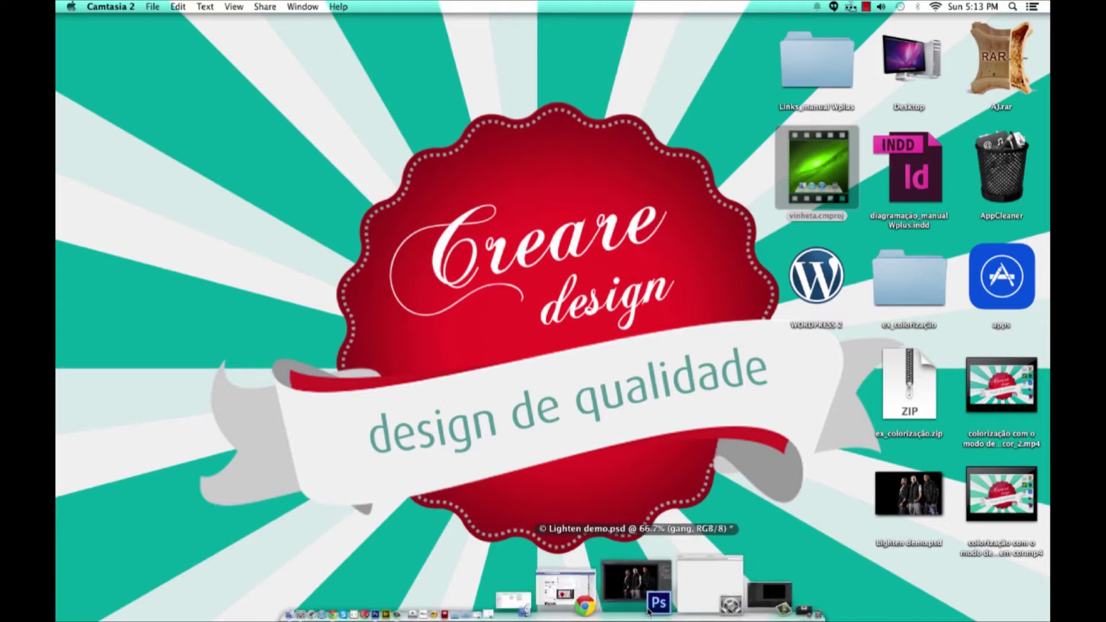
Bring the Photoshop window showing Lighten demo.psd to the front from the Dock.
{"action": "left_click", "coordinate": [647, 590]}
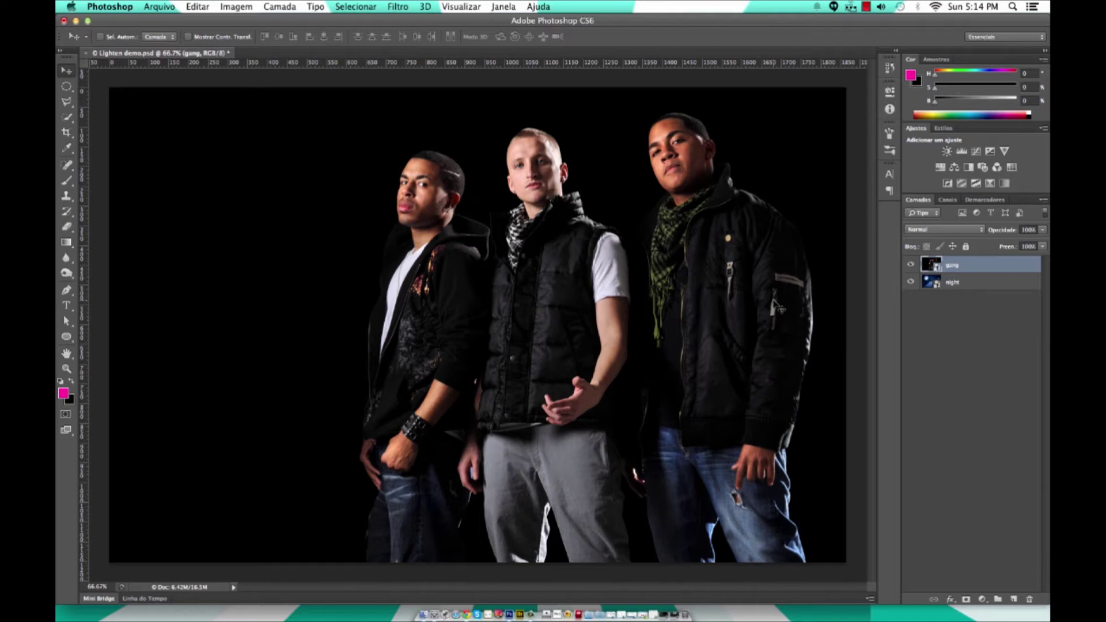
Close Lighten demo.psd with Não Salvar, then reopen it from the Desktop via Arquivo > Abrir.
{"action": "left_click", "coordinate": [86, 54]}
{"action": "left_click", "coordinate": [527, 216]}
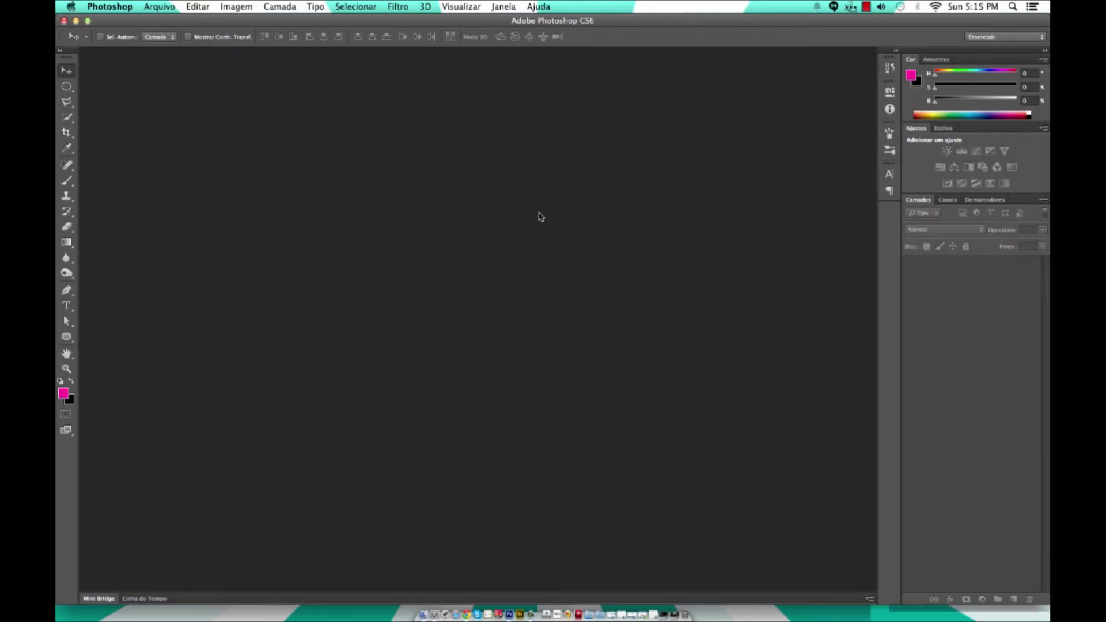
{"action": "left_click", "coordinate": [166, 7]}
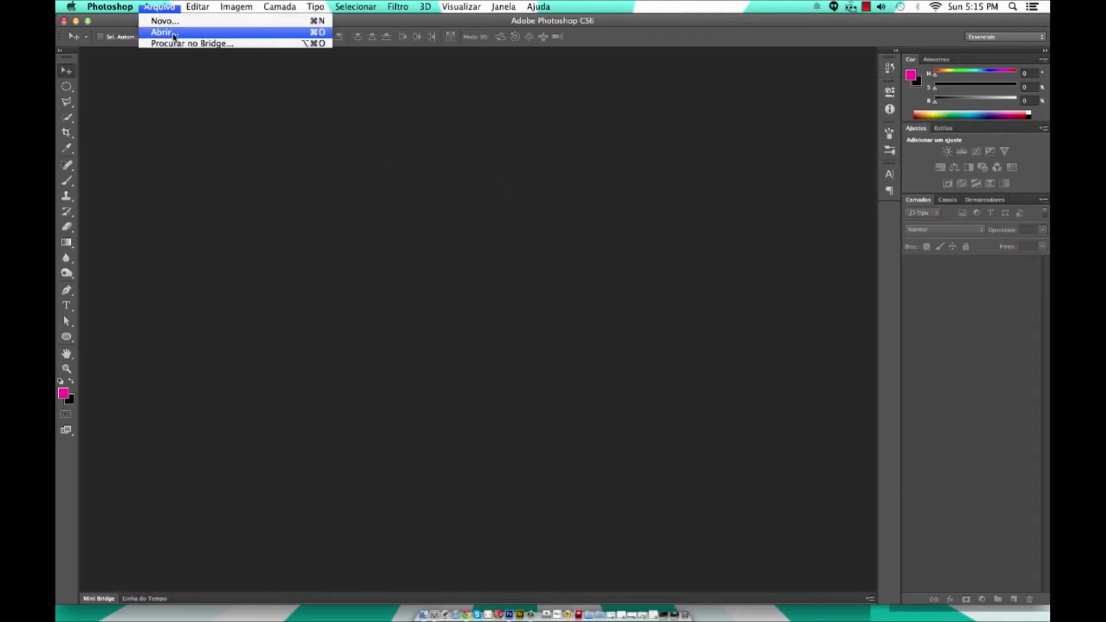
{"action": "left_click", "coordinate": [175, 33]}
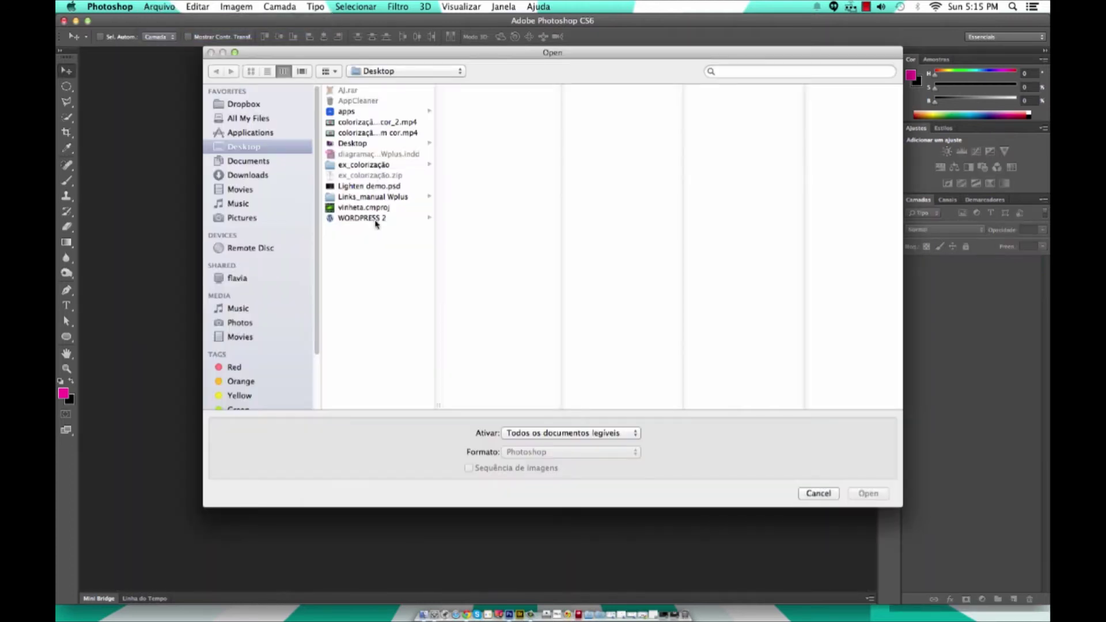
{"action": "left_click", "coordinate": [363, 186]}
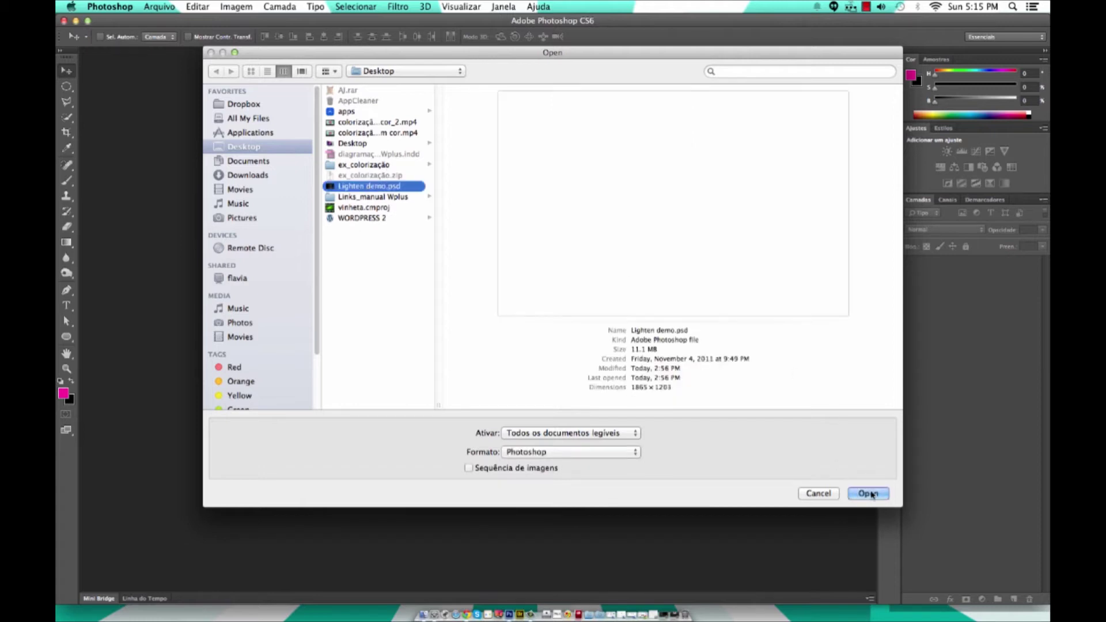
{"action": "left_click", "coordinate": [869, 493]}
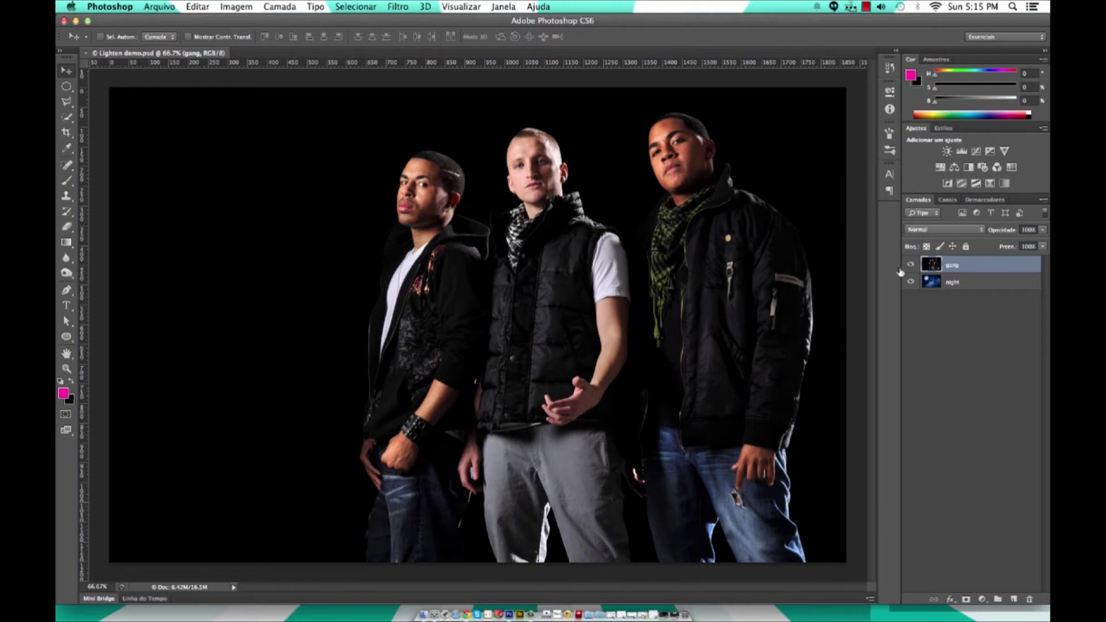
{"action": "left_click", "coordinate": [910, 265]}
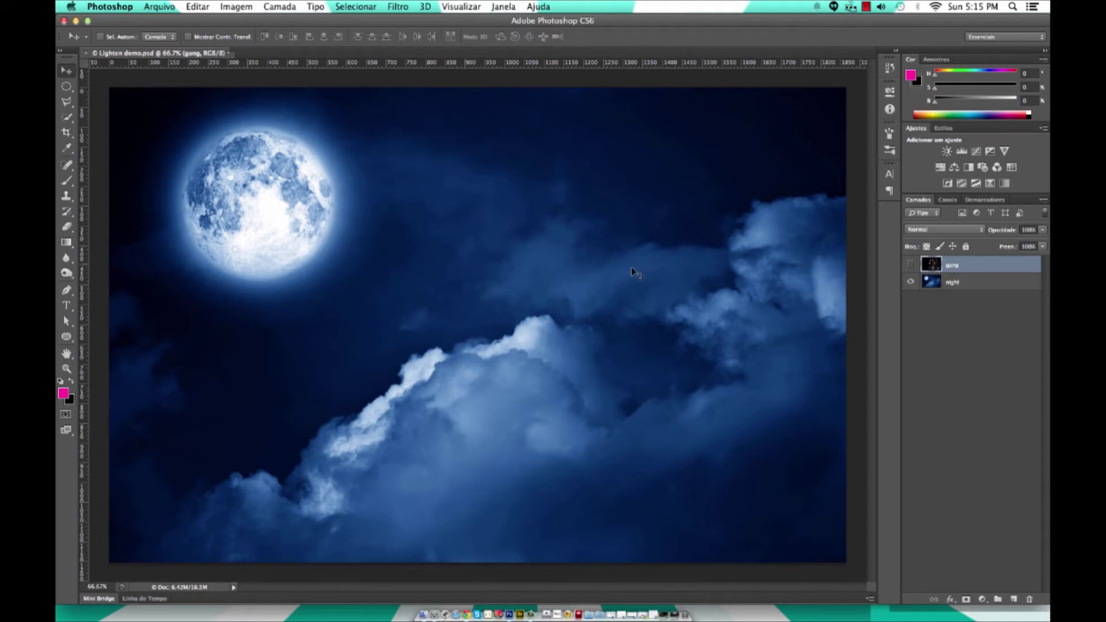
{"action": "left_click", "coordinate": [910, 264]}
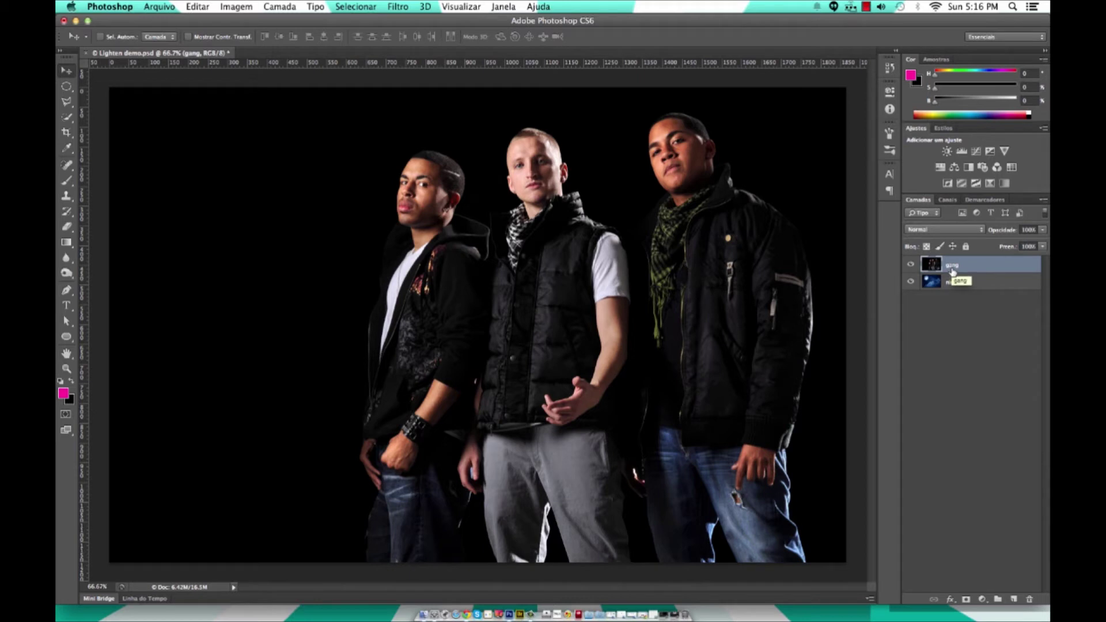
Convert the gang and night layers to smart objects, then reselect the gang layer.
{"action": "key", "text": "super+alt+g"}
{"action": "left_click", "coordinate": [935, 284]}
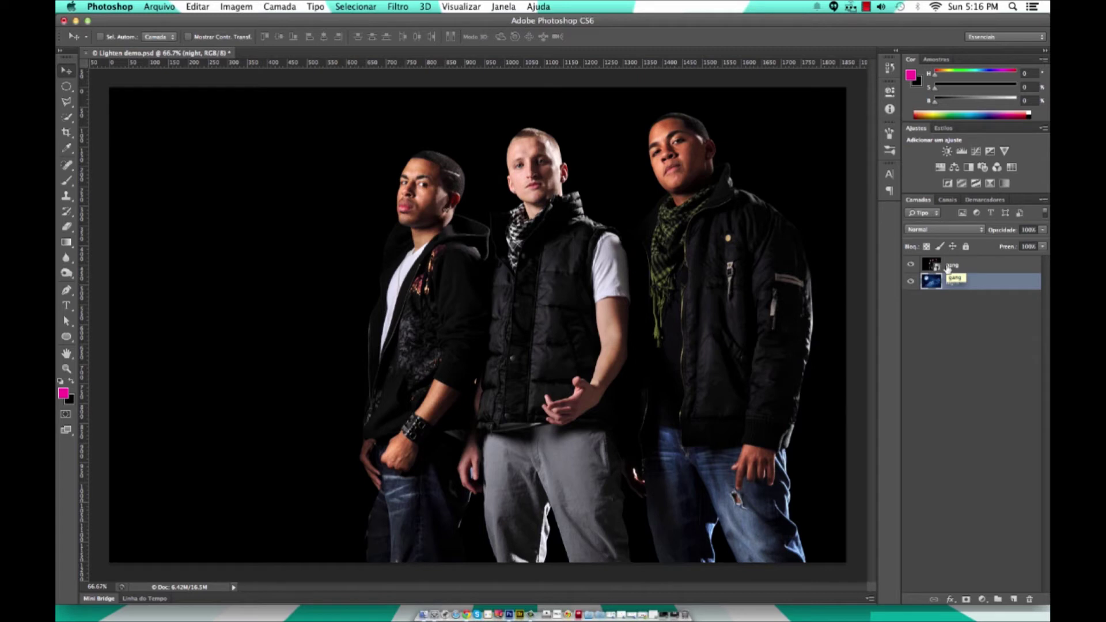
{"action": "right_click", "coordinate": [969, 285]}
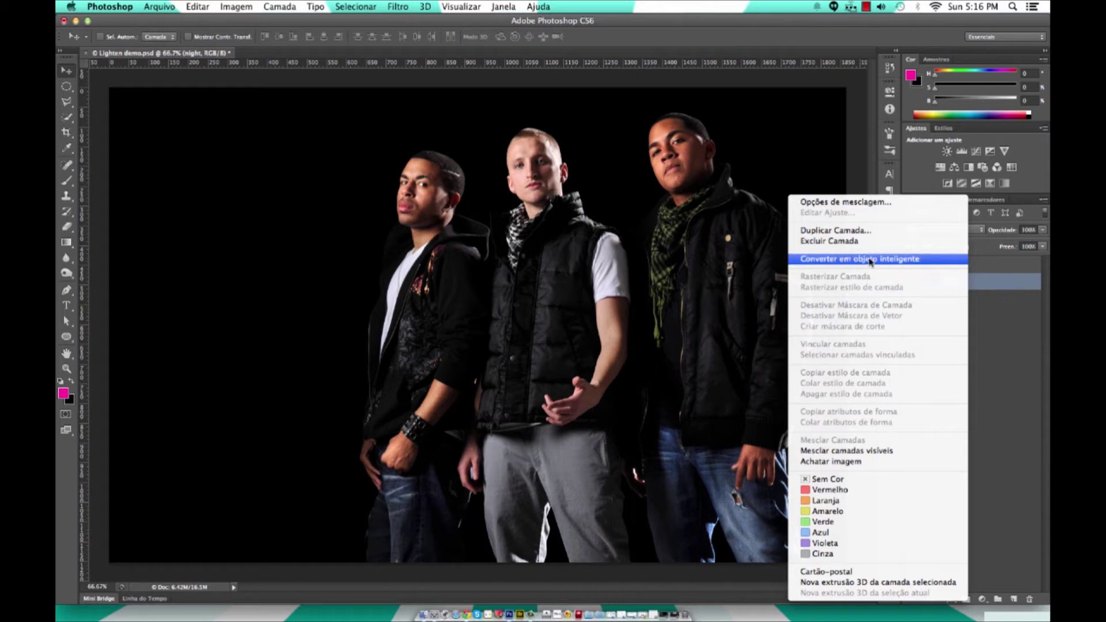
{"action": "left_click", "coordinate": [892, 262]}
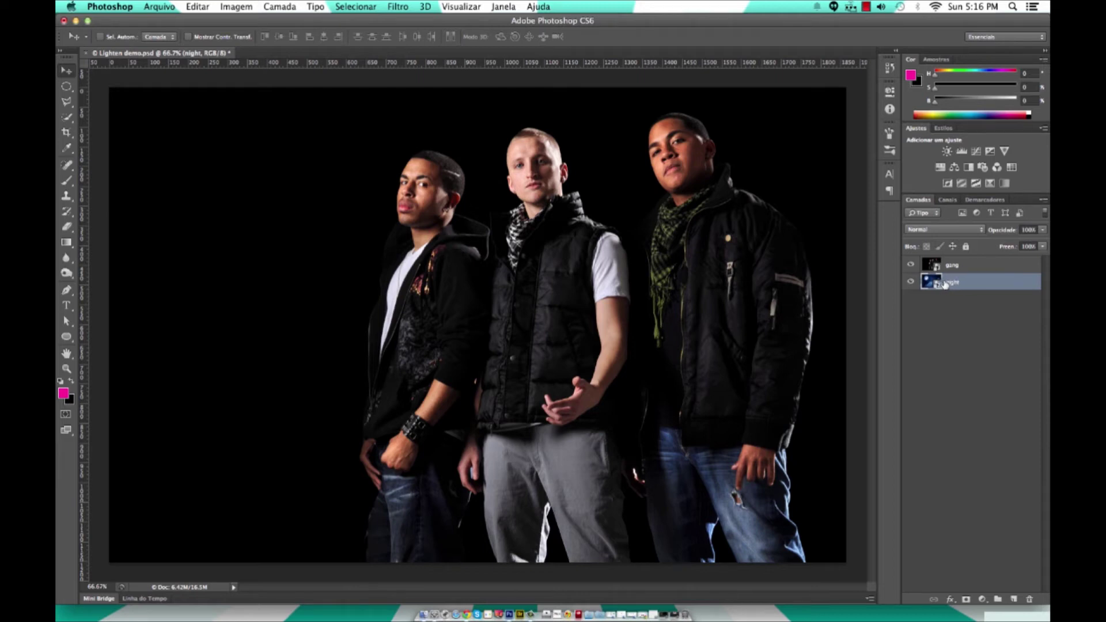
{"action": "left_click", "coordinate": [957, 266]}
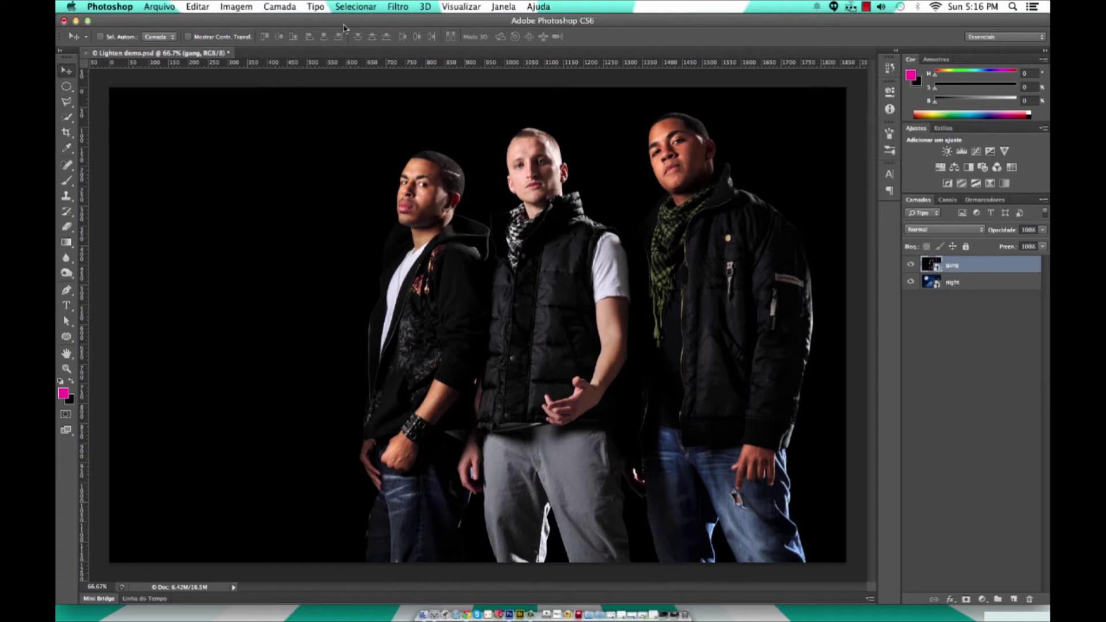
Open Smart Sharpen (Aplicação Inteligente de Nitidez) from the Filter menu for the gang layer.
{"action": "left_click", "coordinate": [403, 7]}
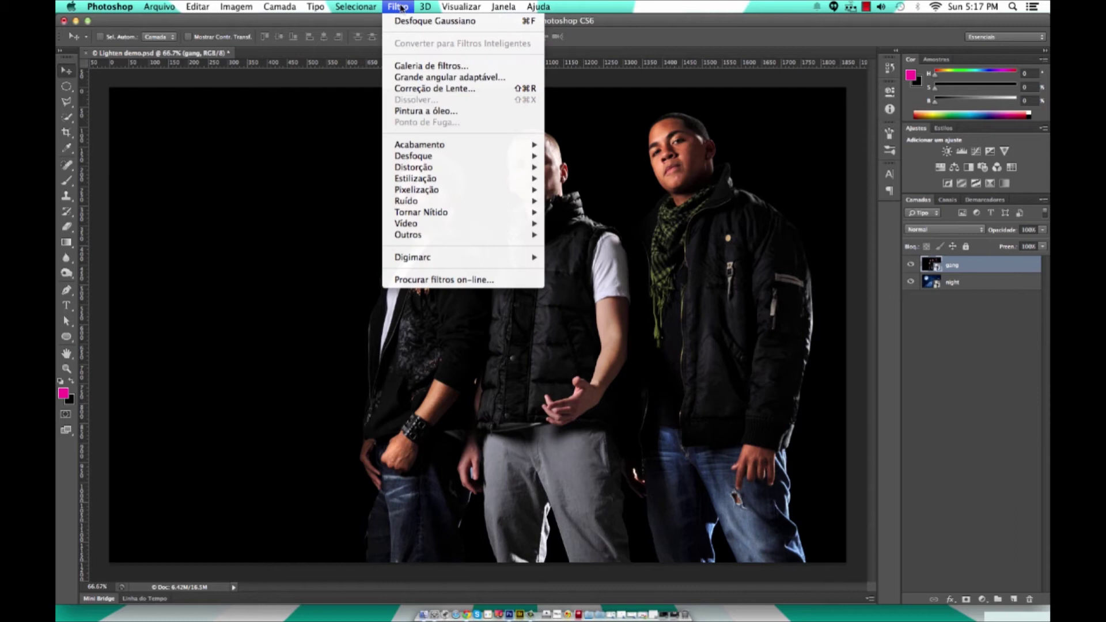
{"action": "mouse_move", "coordinate": [420, 212]}
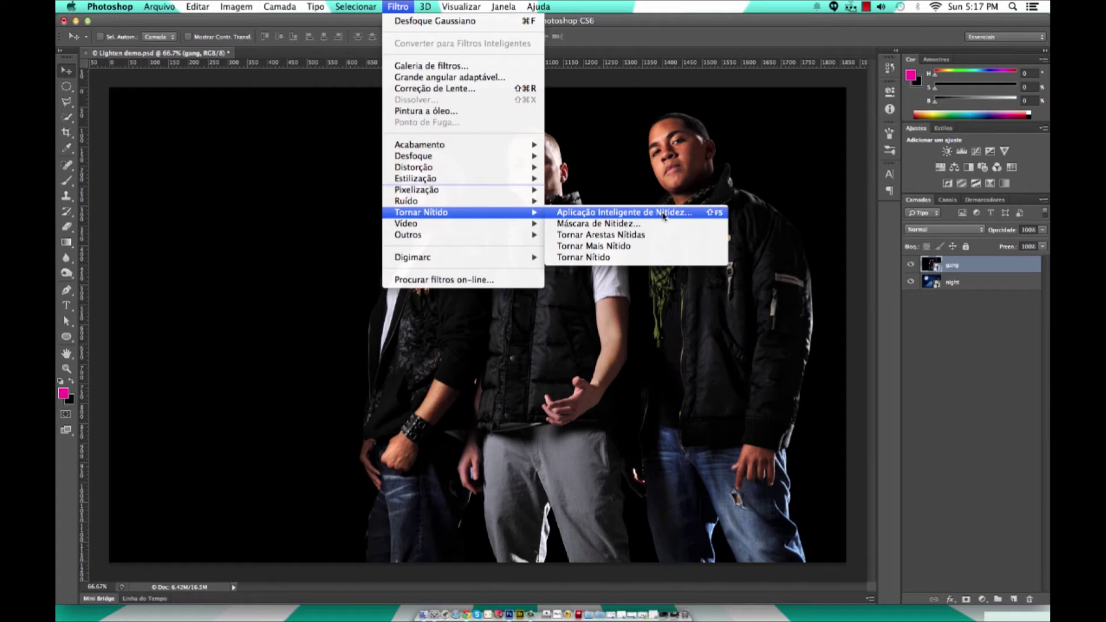
{"action": "left_click", "coordinate": [652, 216]}
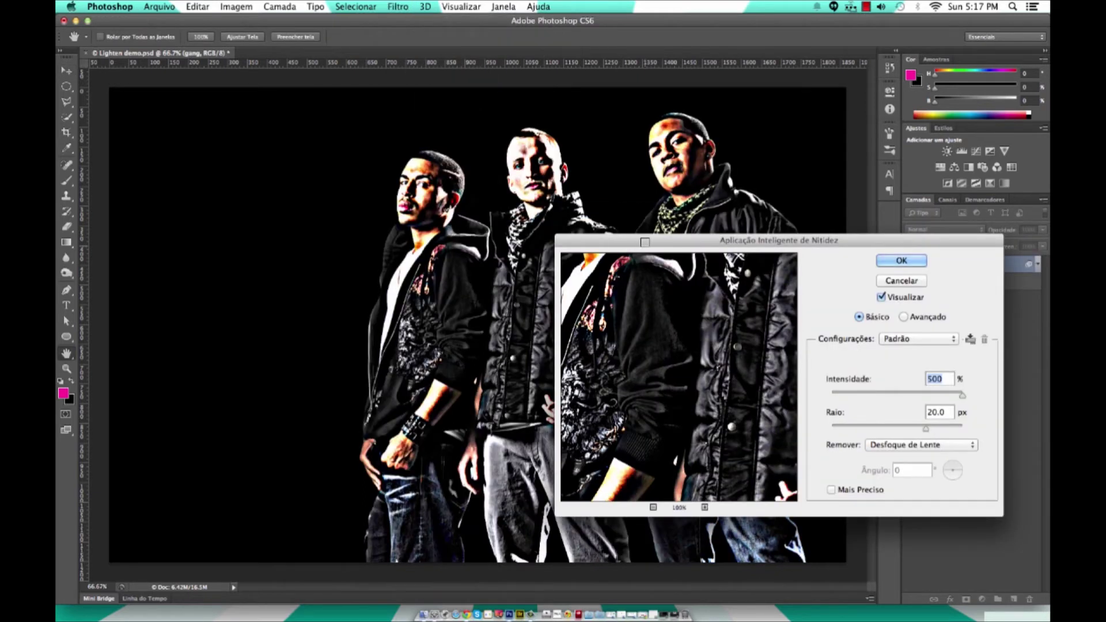
Compare the 500% amount, 20 px radius Smart Sharpen preview on the men, then apply it.
{"action": "left_click_drag", "start_coordinate": [649, 241], "coordinate": [504, 189]}
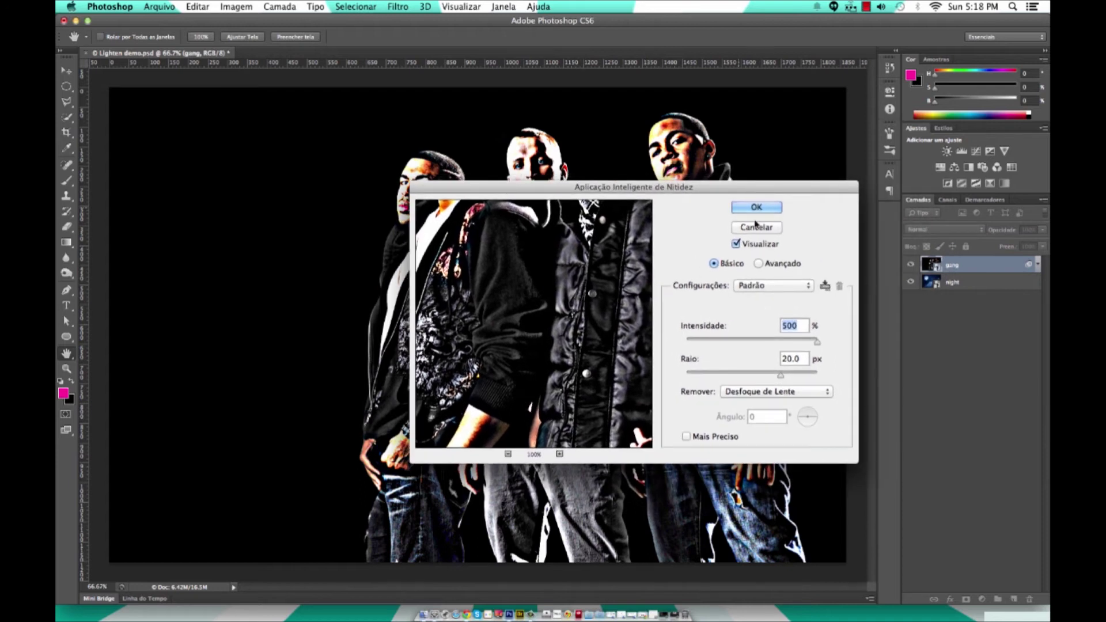
{"action": "mouse_move", "coordinate": [566, 189]}
{"action": "left_mouse_down"}
{"action": "mouse_move", "coordinate": [755, 257]}
{"action": "mouse_move", "coordinate": [364, 87]}
{"action": "left_mouse_up"}
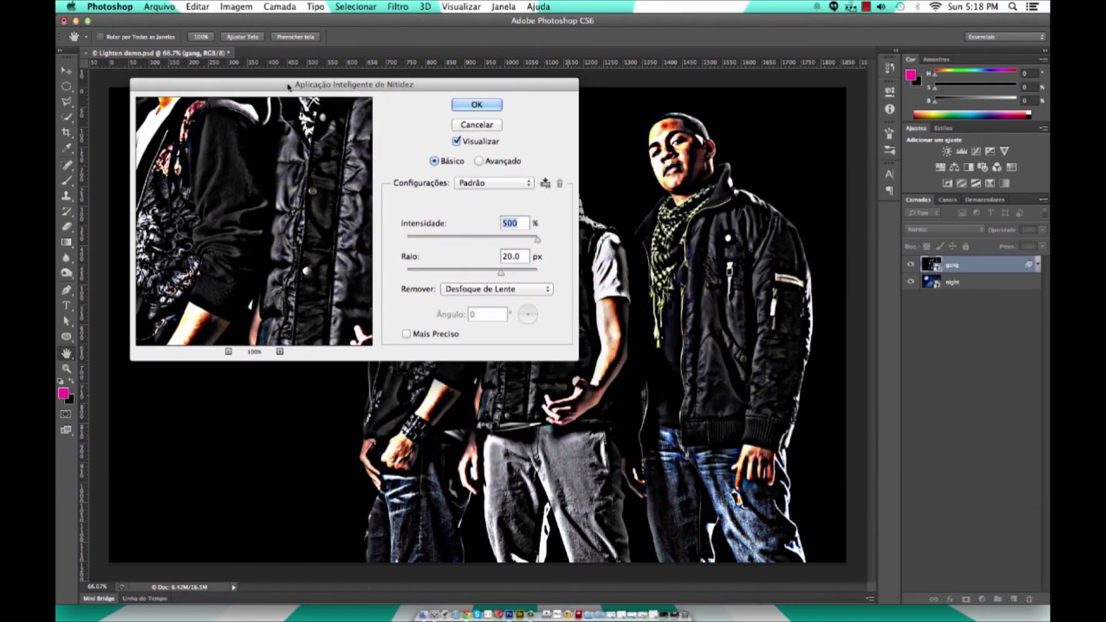
{"action": "mouse_move", "coordinate": [432, 86]}
{"action": "left_mouse_down"}
{"action": "mouse_move", "coordinate": [354, 101]}
{"action": "mouse_move", "coordinate": [416, 210]}
{"action": "left_mouse_up"}
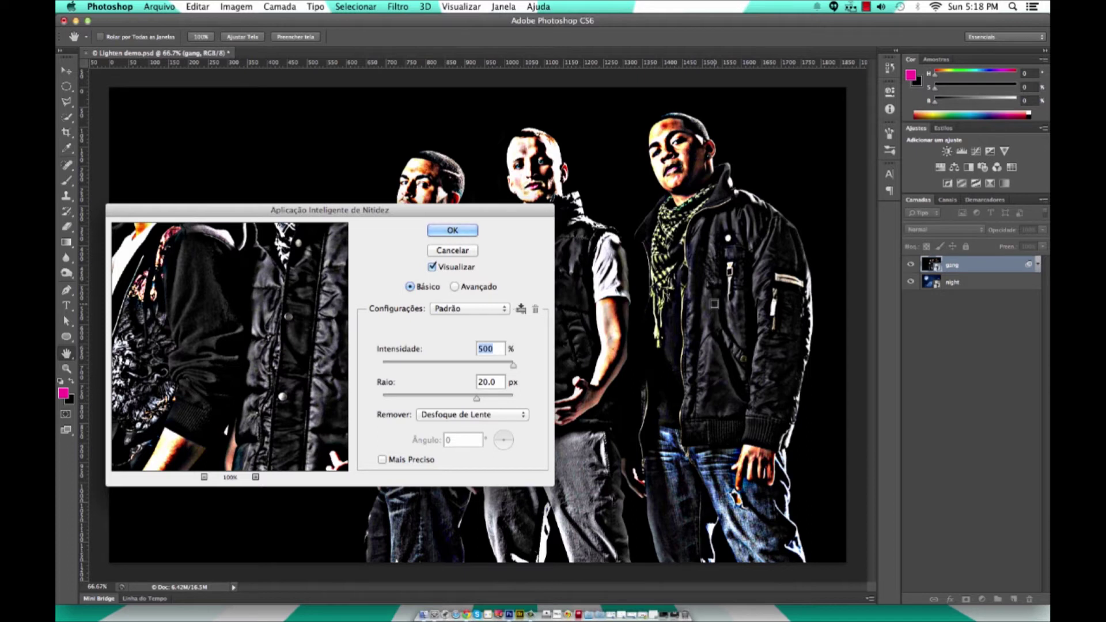
{"action": "mouse_move", "coordinate": [366, 214]}
{"action": "left_mouse_down"}
{"action": "mouse_move", "coordinate": [606, 323]}
{"action": "mouse_move", "coordinate": [523, 307]}
{"action": "left_mouse_up"}
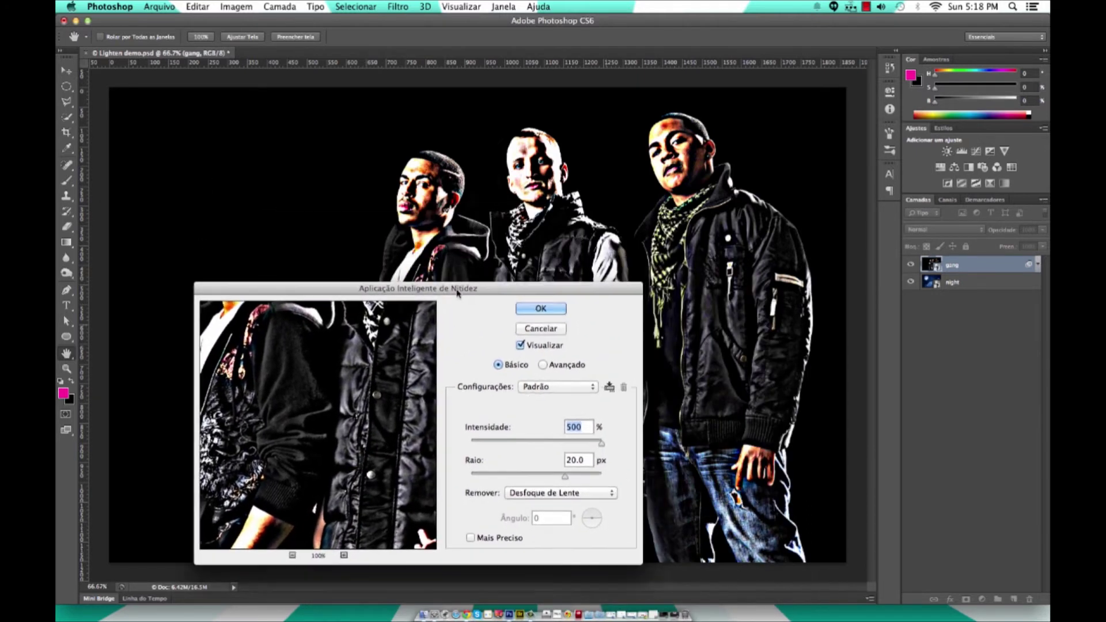
{"action": "left_click_drag", "start_coordinate": [435, 427], "coordinate": [380, 401]}
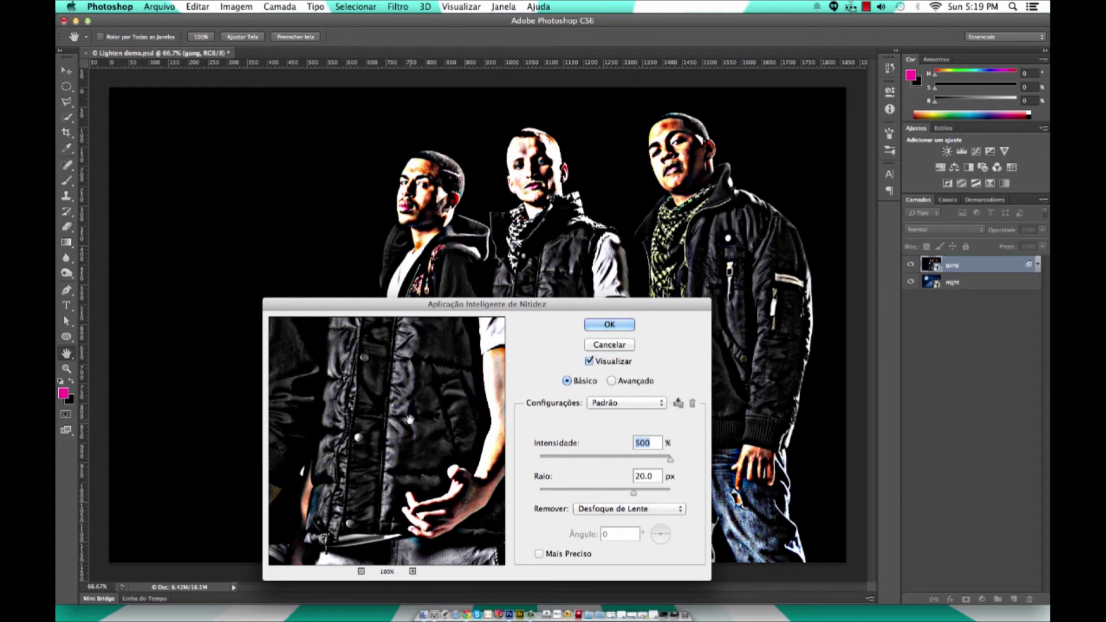
{"action": "left_click_drag", "start_coordinate": [412, 419], "coordinate": [417, 427]}
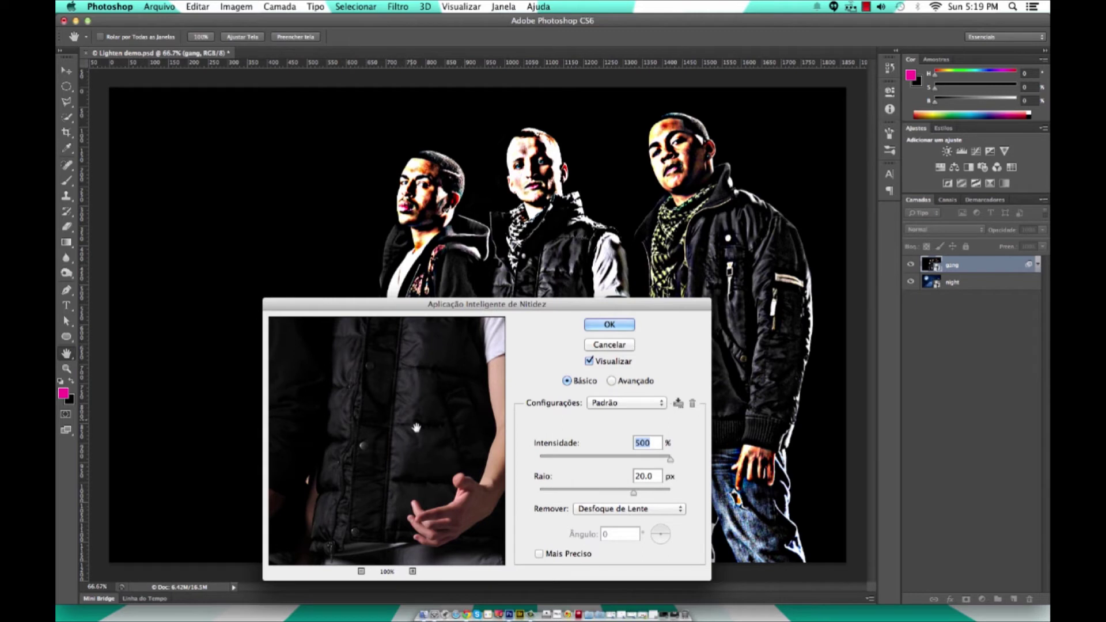
{"action": "left_click_drag", "start_coordinate": [416, 427], "coordinate": [416, 428]}
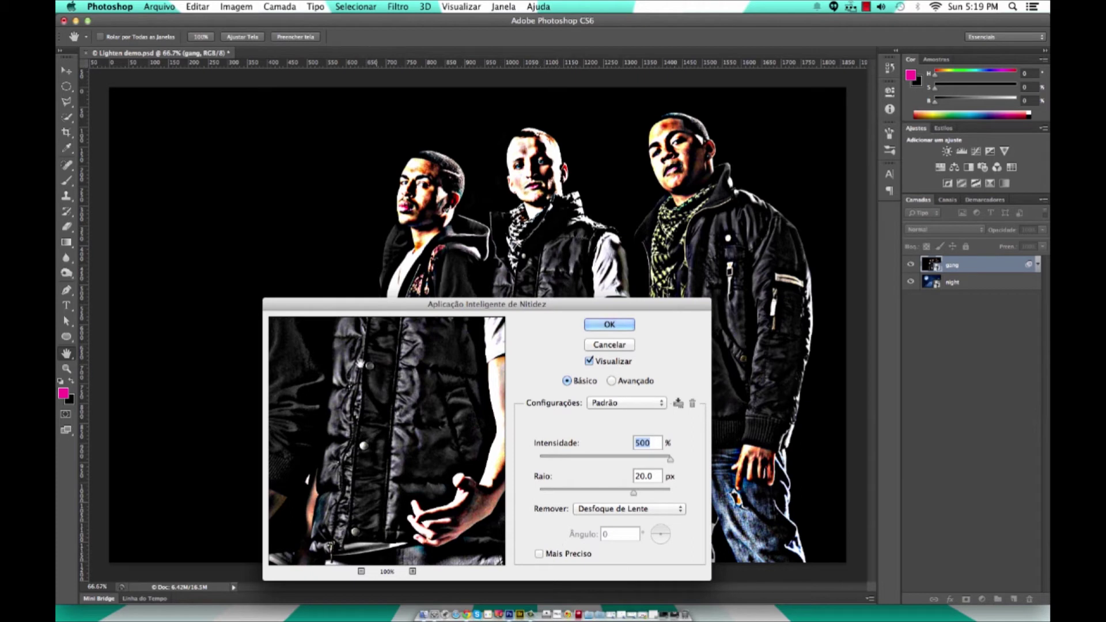
{"action": "left_click", "coordinate": [614, 326]}
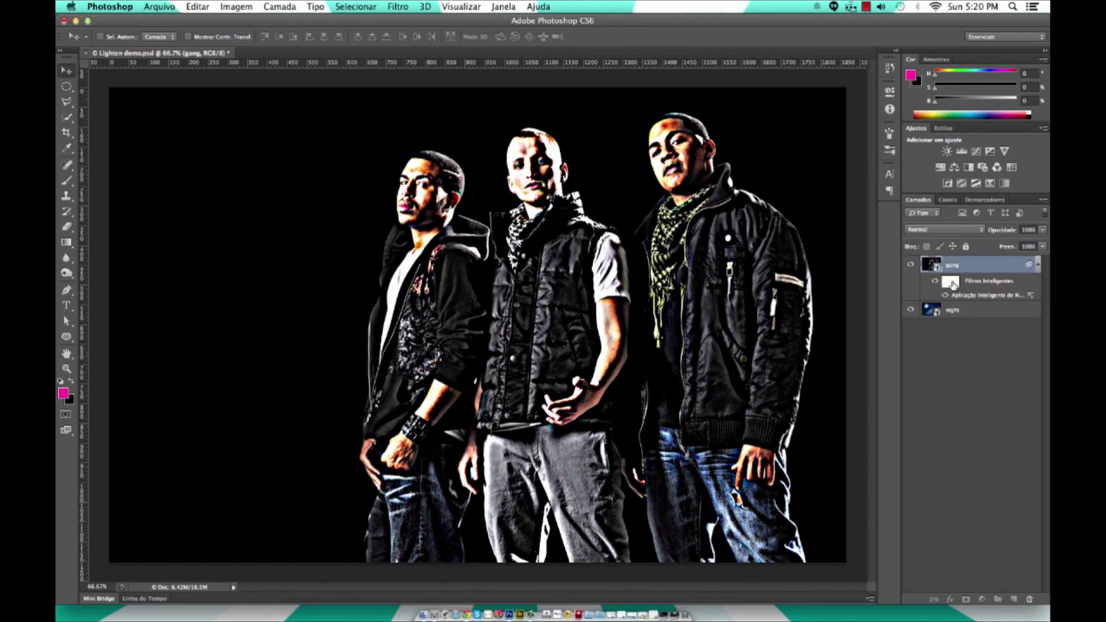
Delete the gang layer's smart filter mask with Excluir Máscara de Filtro.
{"action": "left_click", "coordinate": [949, 281]}
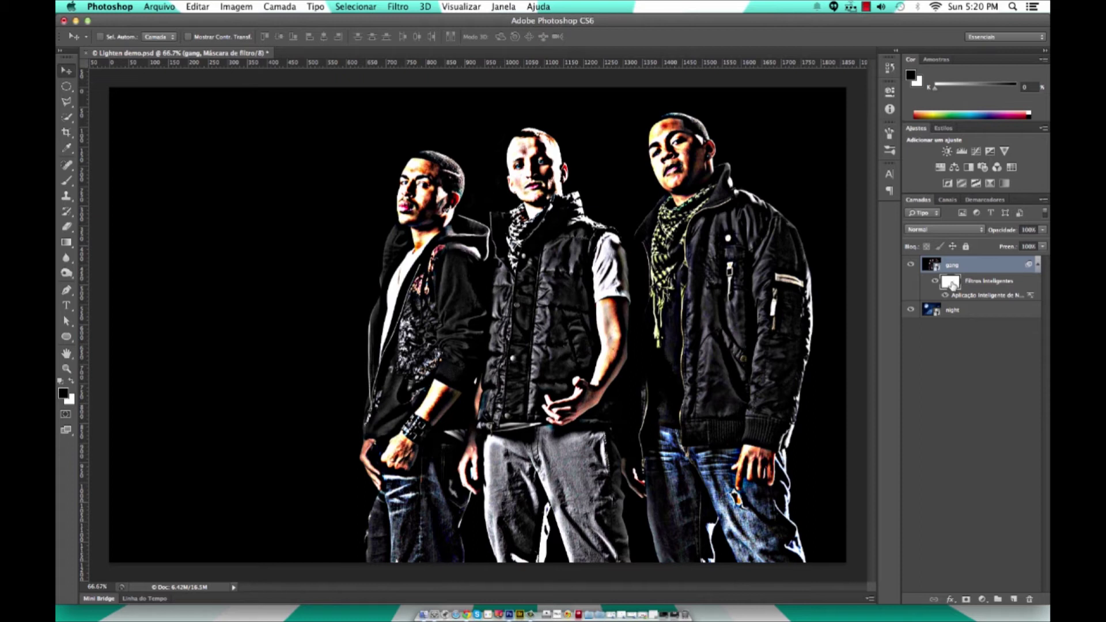
{"action": "right_click", "coordinate": [952, 283]}
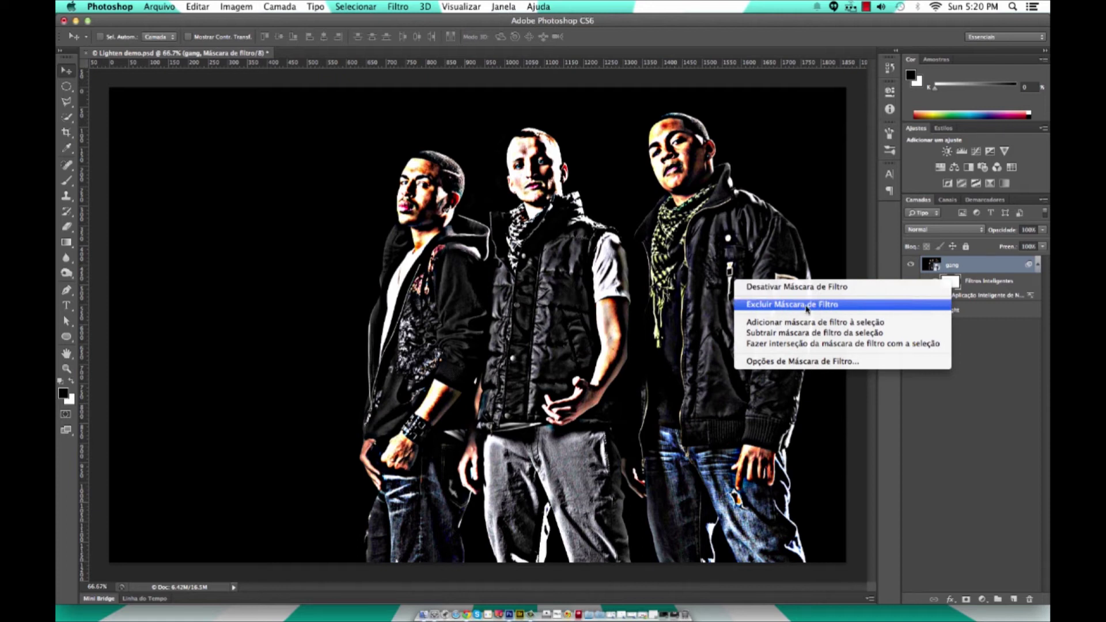
{"action": "left_click", "coordinate": [851, 306]}
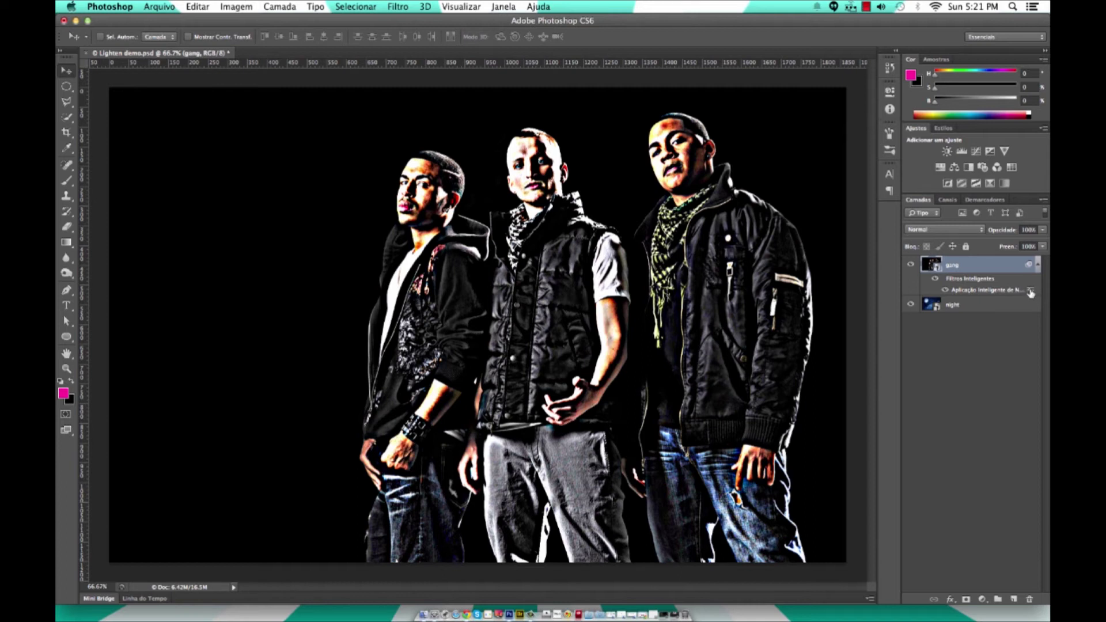
Set the Smart Sharpen filter's blending opacity to 25%, comparing the preview before confirming.
{"action": "double_click", "coordinate": [1030, 292]}
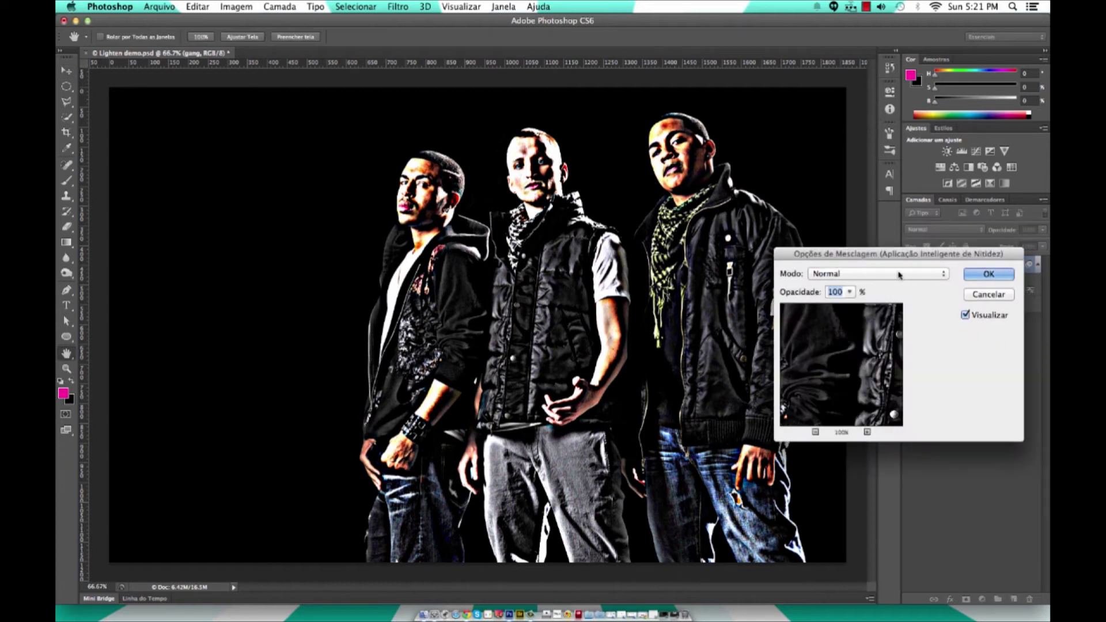
{"action": "left_click_drag", "start_coordinate": [906, 262], "coordinate": [784, 104]}
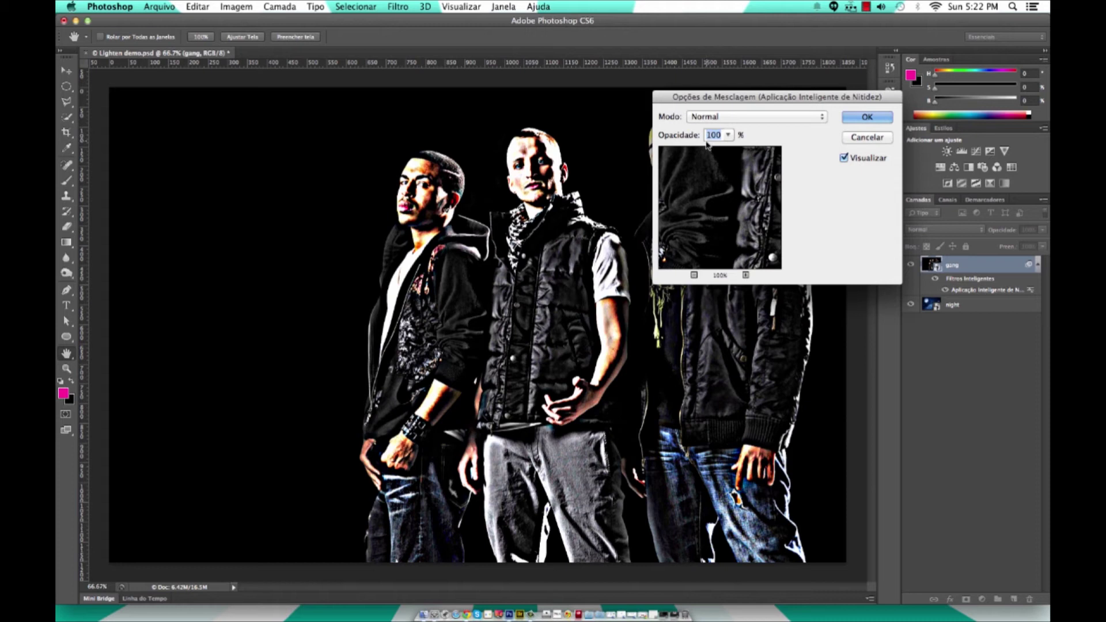
{"action": "type", "text": "25"}
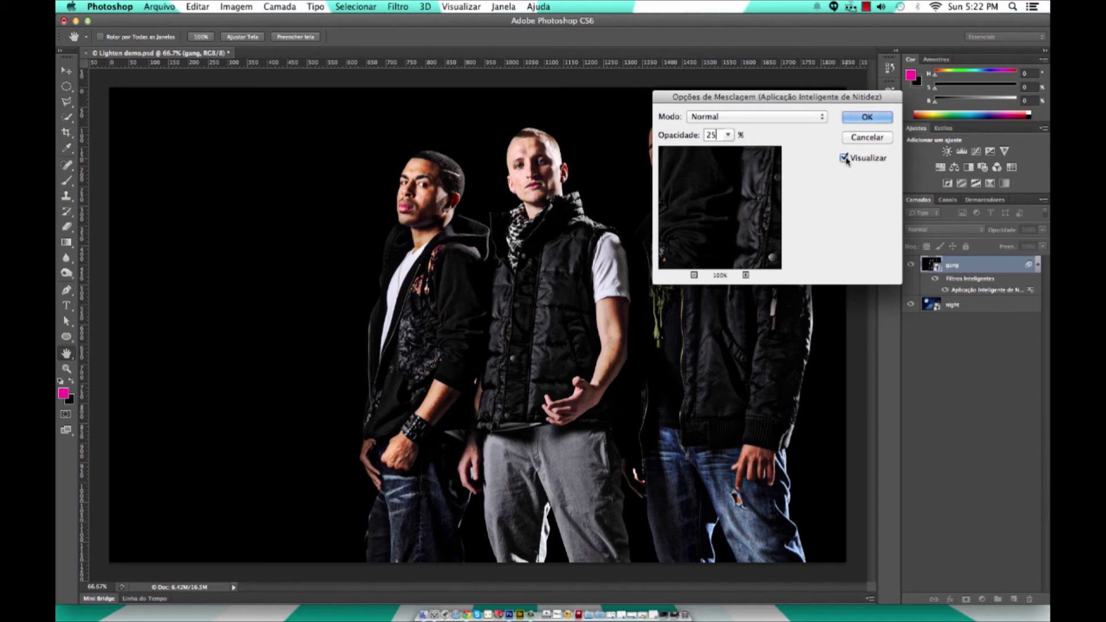
{"action": "left_click", "coordinate": [844, 159]}
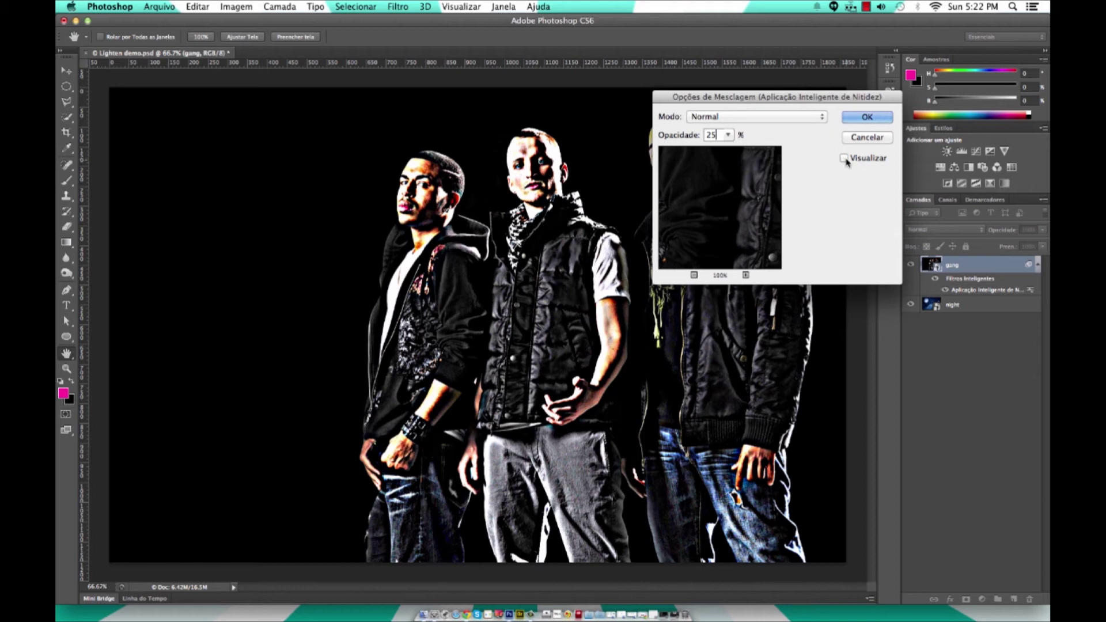
{"action": "left_click", "coordinate": [844, 159]}
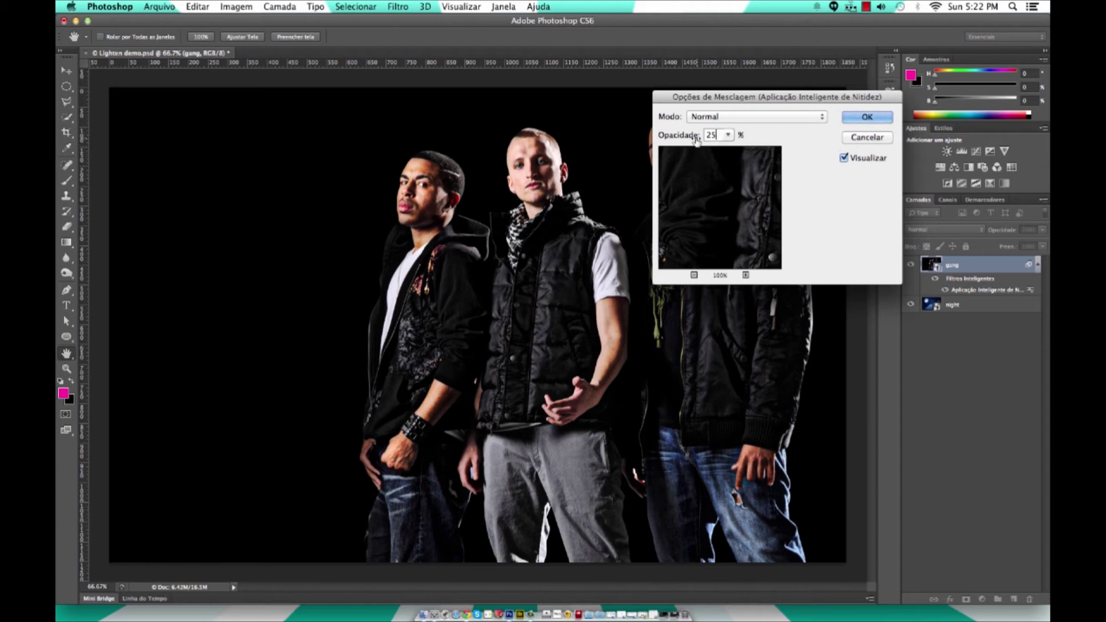
{"action": "left_click", "coordinate": [864, 117]}
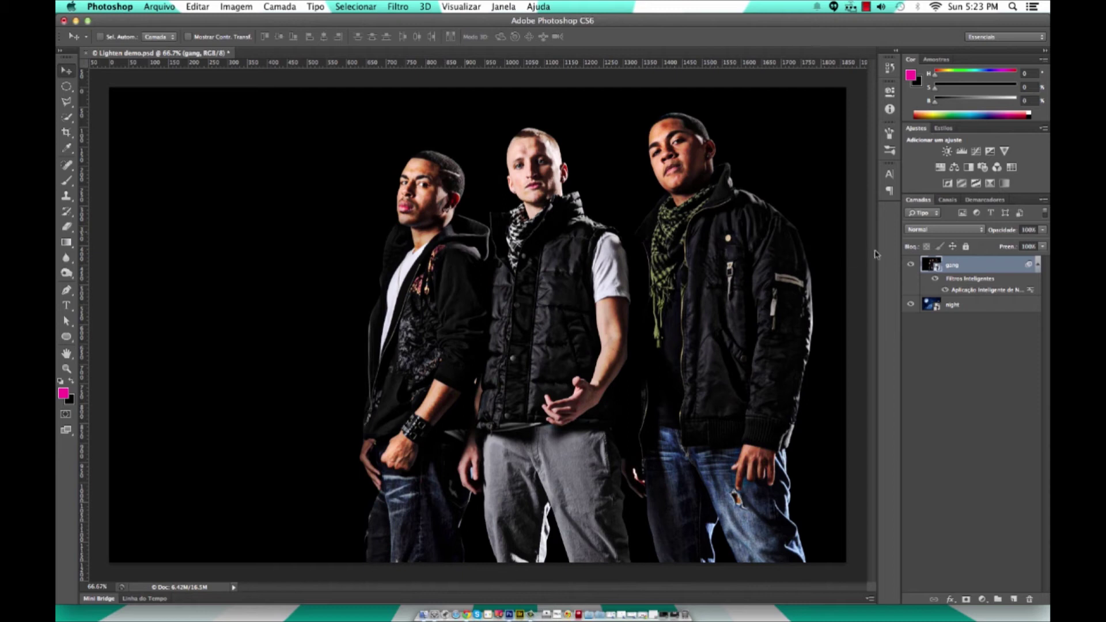
{"action": "left_click", "coordinate": [934, 280]}
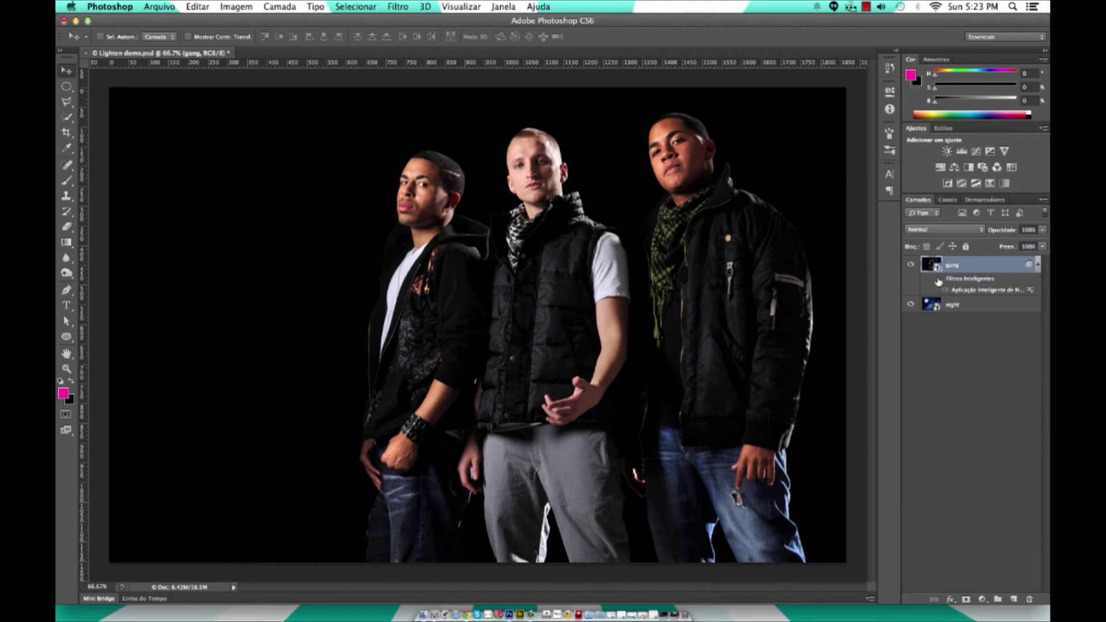
{"action": "left_click", "coordinate": [931, 281]}
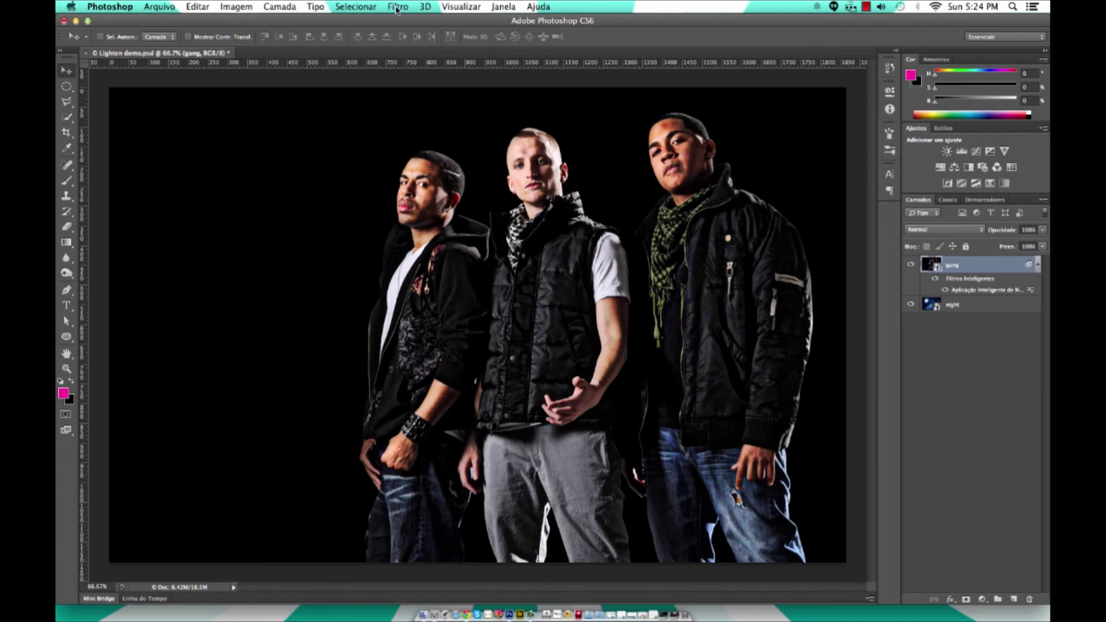
Apply a Gaussian Blur smart filter with a 20-pixel radius to the gang layer.
{"action": "left_click", "coordinate": [397, 7]}
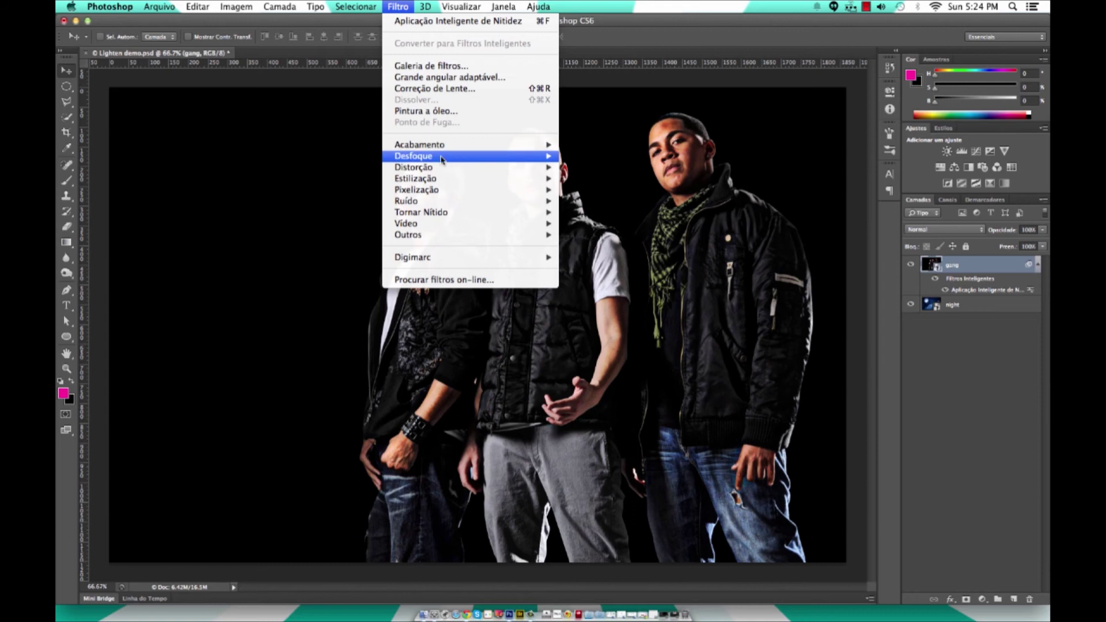
{"action": "mouse_move", "coordinate": [413, 156]}
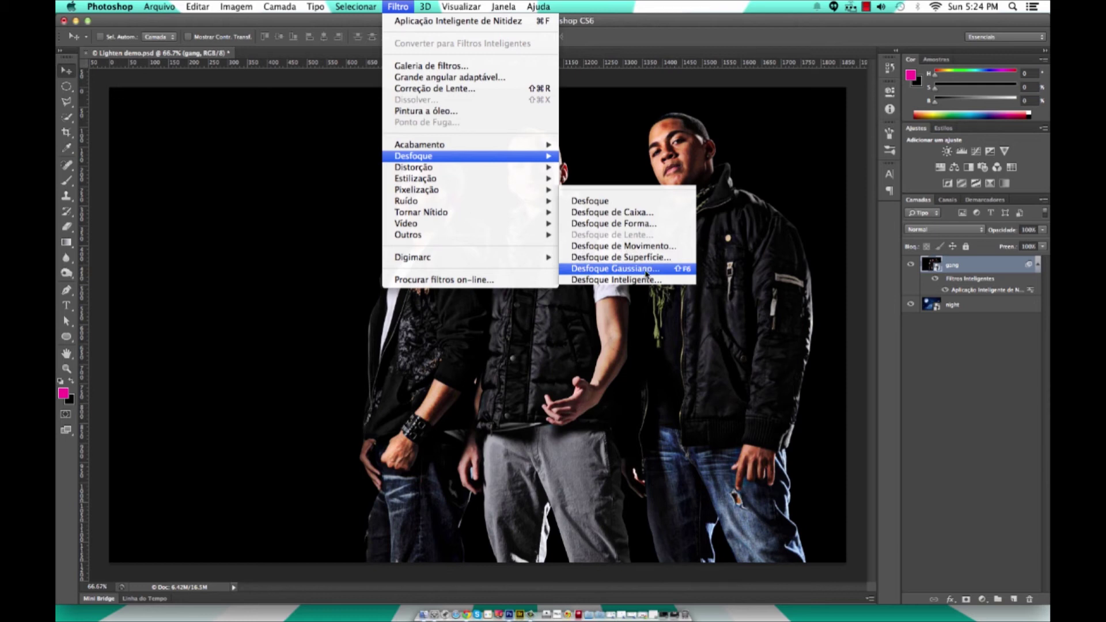
{"action": "left_click", "coordinate": [649, 270]}
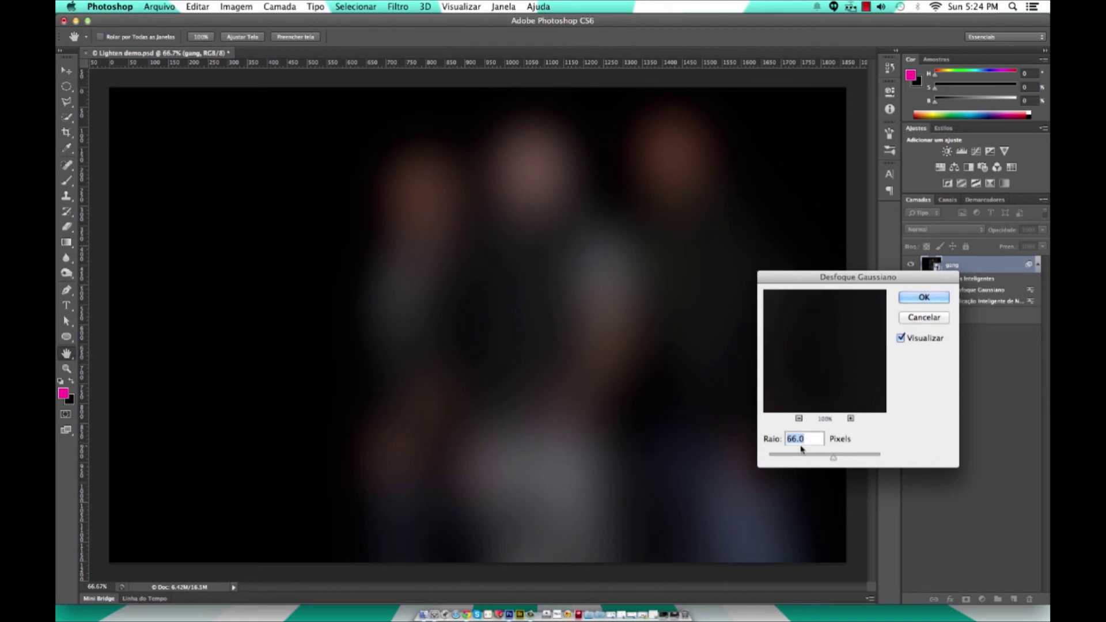
{"action": "type", "text": "20"}
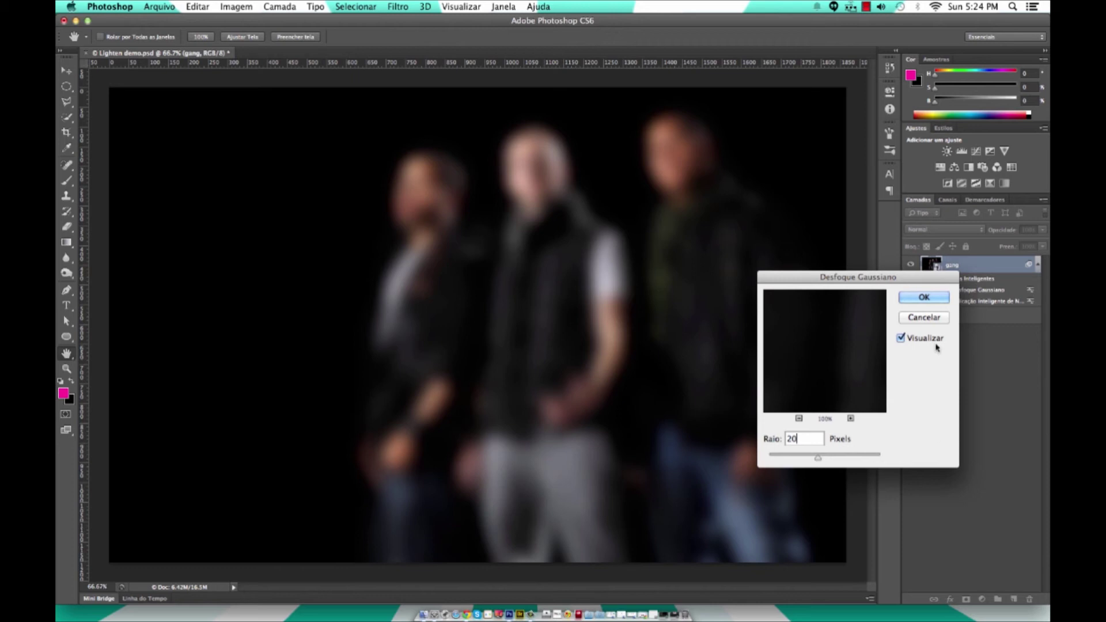
{"action": "left_click", "coordinate": [921, 299]}
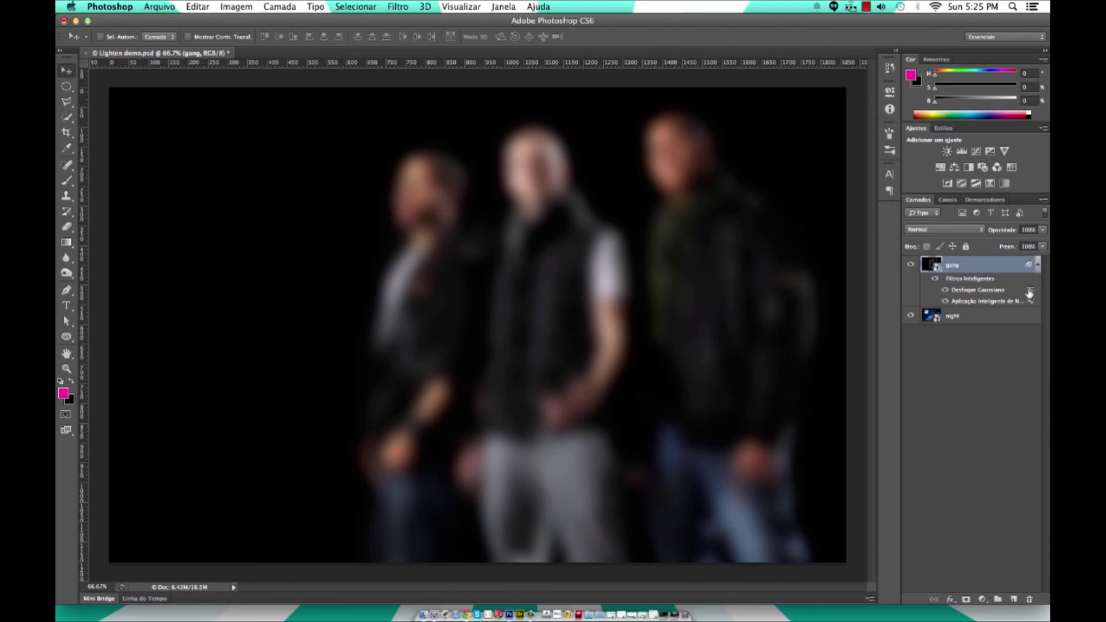
Set the Gaussian Blur filter's blending mode to Clarear (Lighten).
{"action": "double_click", "coordinate": [1030, 291]}
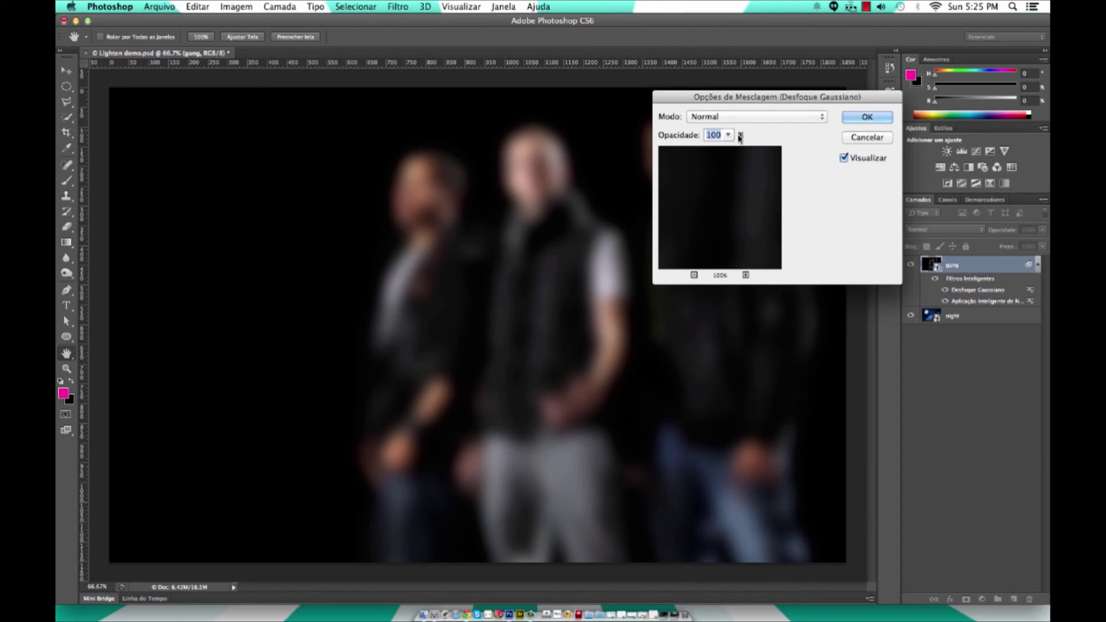
{"action": "left_click", "coordinate": [743, 118]}
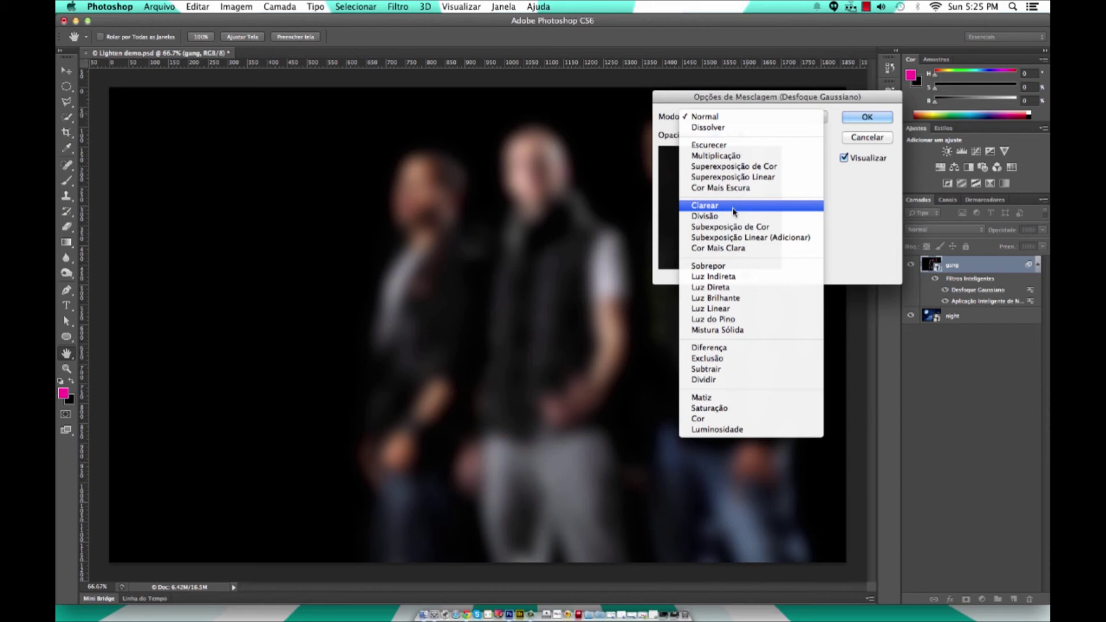
{"action": "left_click", "coordinate": [738, 208]}
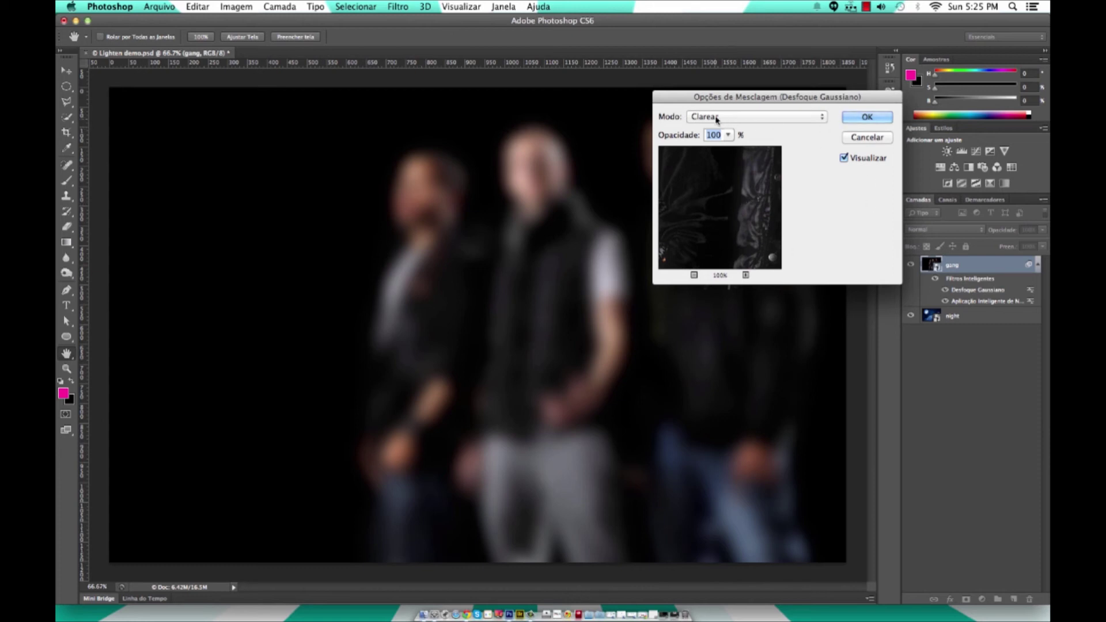
{"action": "left_click", "coordinate": [863, 118]}
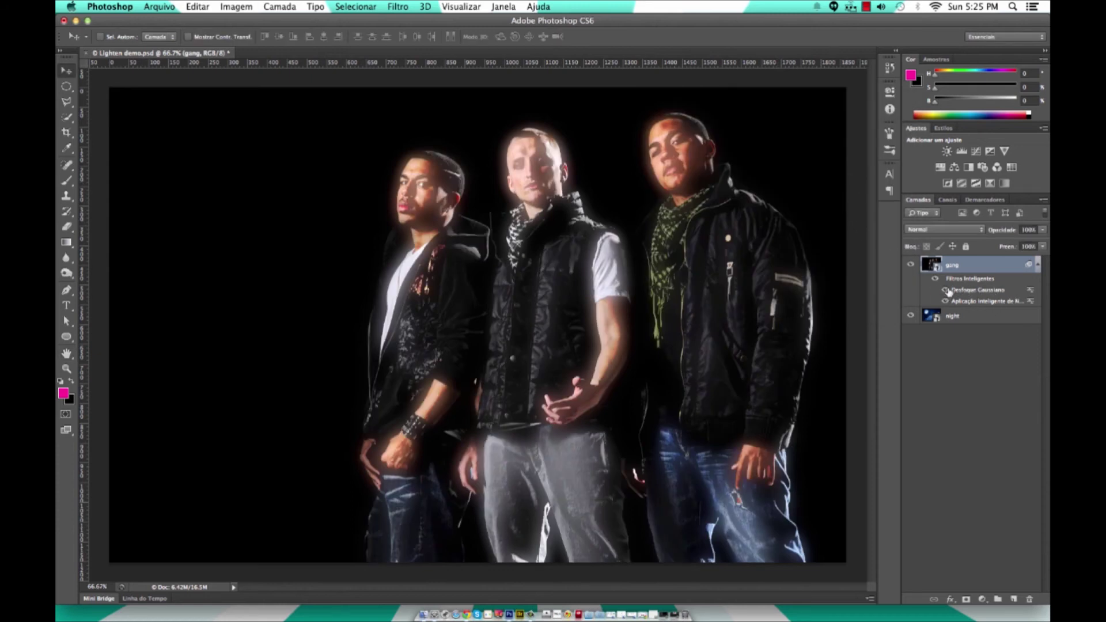
Toggle the Gaussian Blur glow off and on to compare, then hide the gang layer.
{"action": "left_click", "coordinate": [945, 291]}
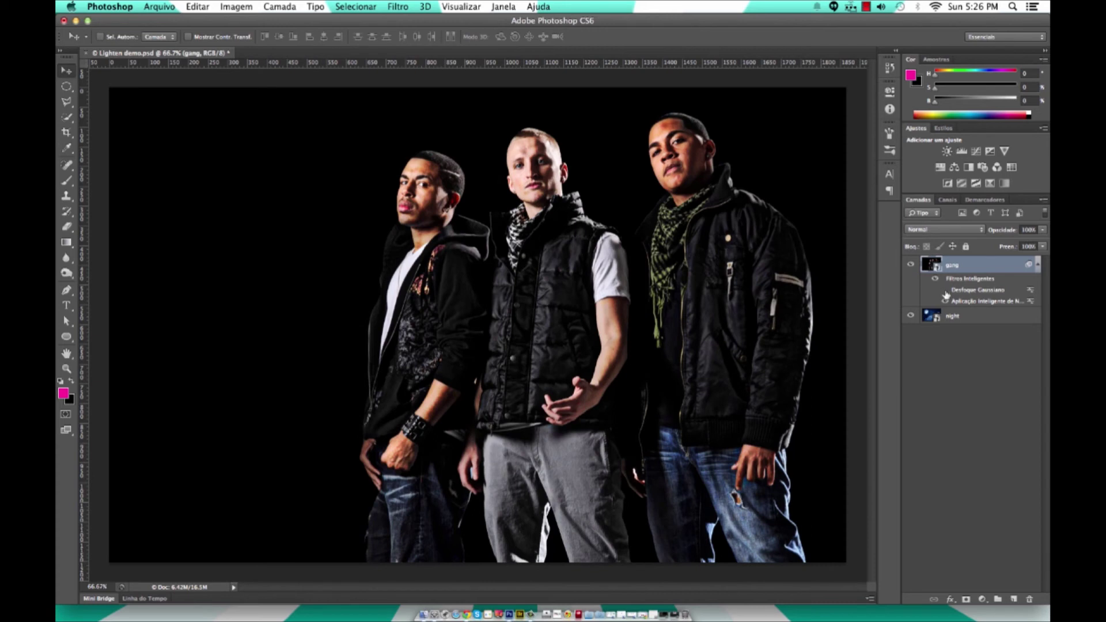
{"action": "left_click", "coordinate": [944, 290]}
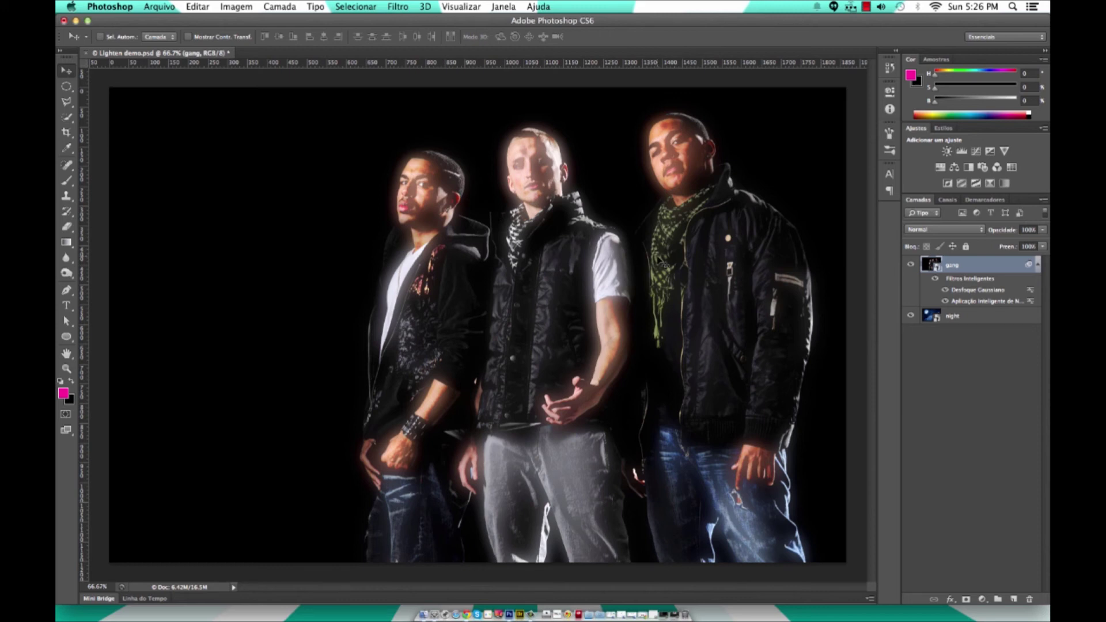
{"action": "left_click", "coordinate": [910, 265]}
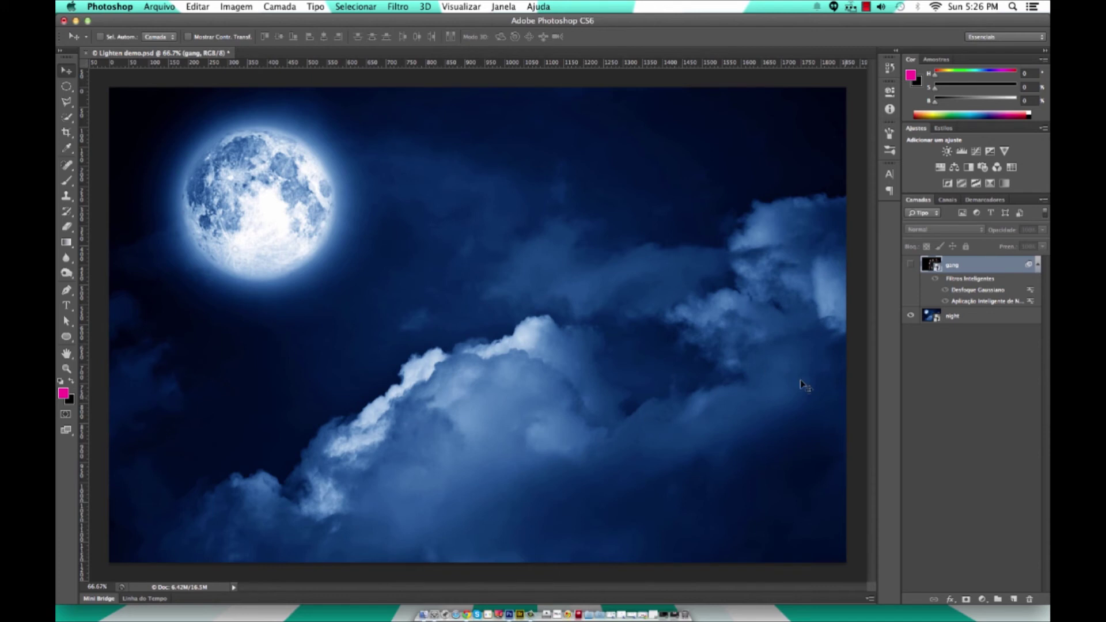
Show the gang layer again and list its blend-mode choices in the Layers panel.
{"action": "left_click", "coordinate": [910, 265]}
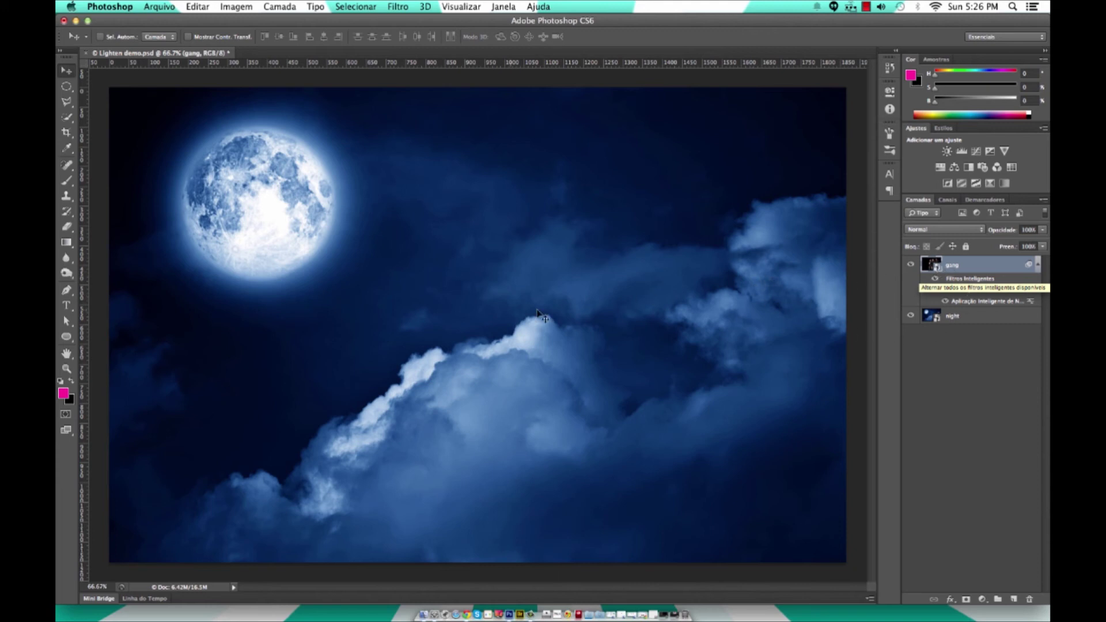
{"action": "left_click", "coordinate": [944, 230]}
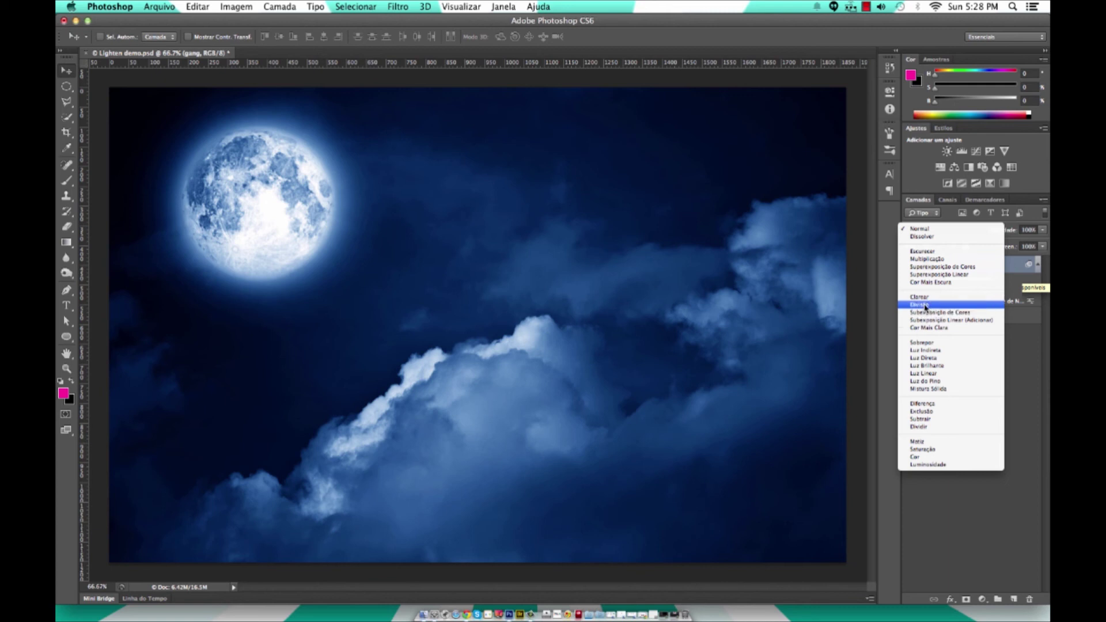
Set the gang layer's blend mode to Divisão (Screen).
{"action": "left_click", "coordinate": [925, 307]}
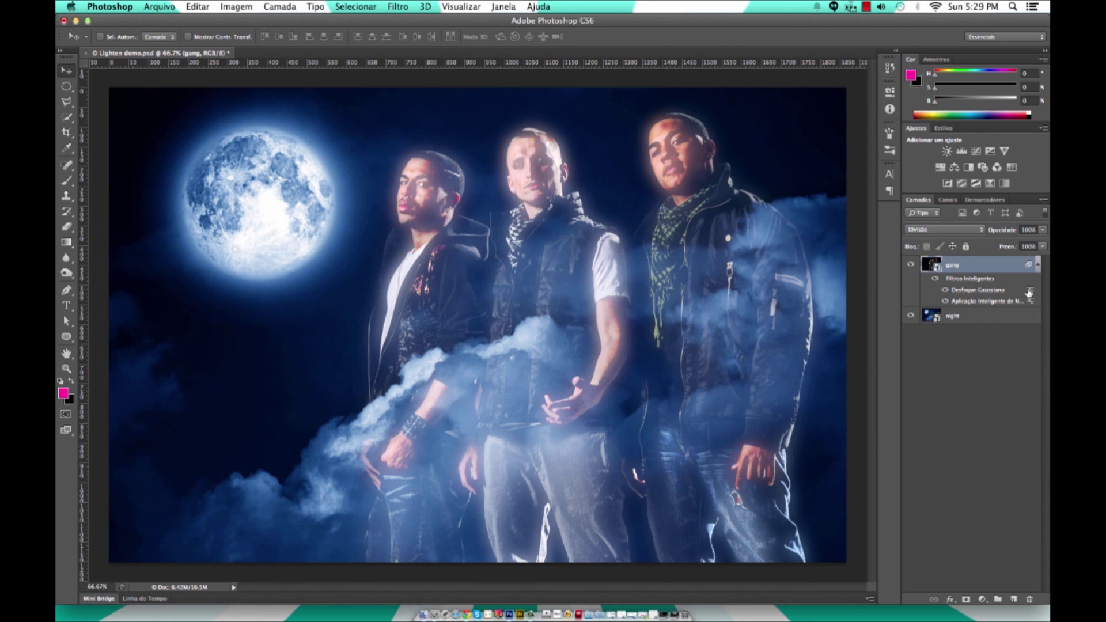
Change the gang layer's Gaussian Blur smart filter radius from 20.0 to 65 pixels.
{"action": "double_click", "coordinate": [973, 291]}
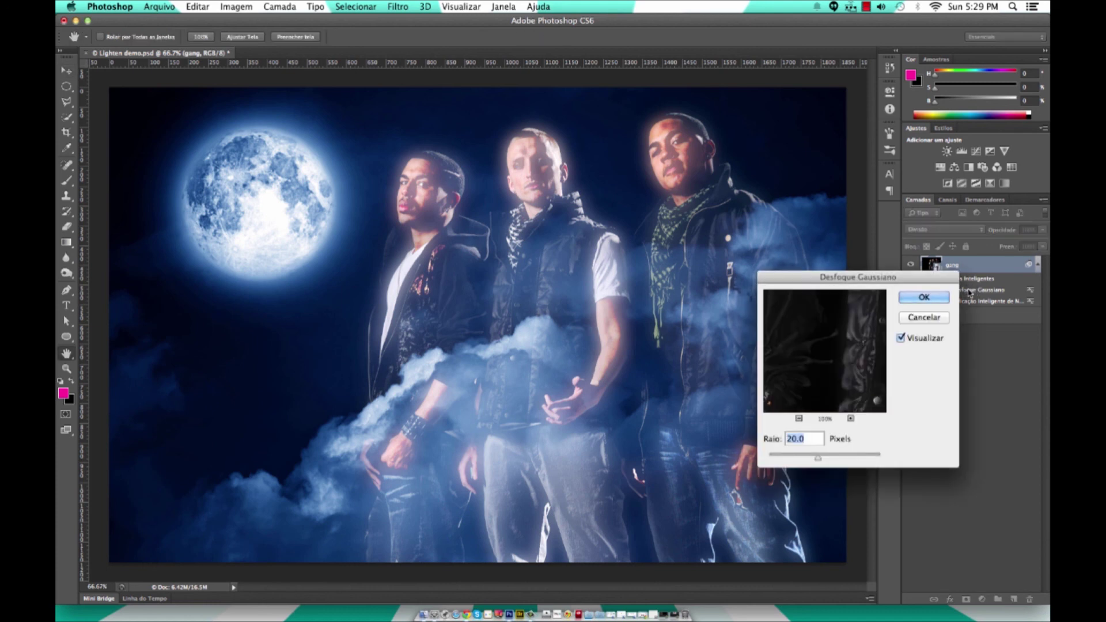
{"action": "left_click_drag", "start_coordinate": [841, 281], "coordinate": [711, 206]}
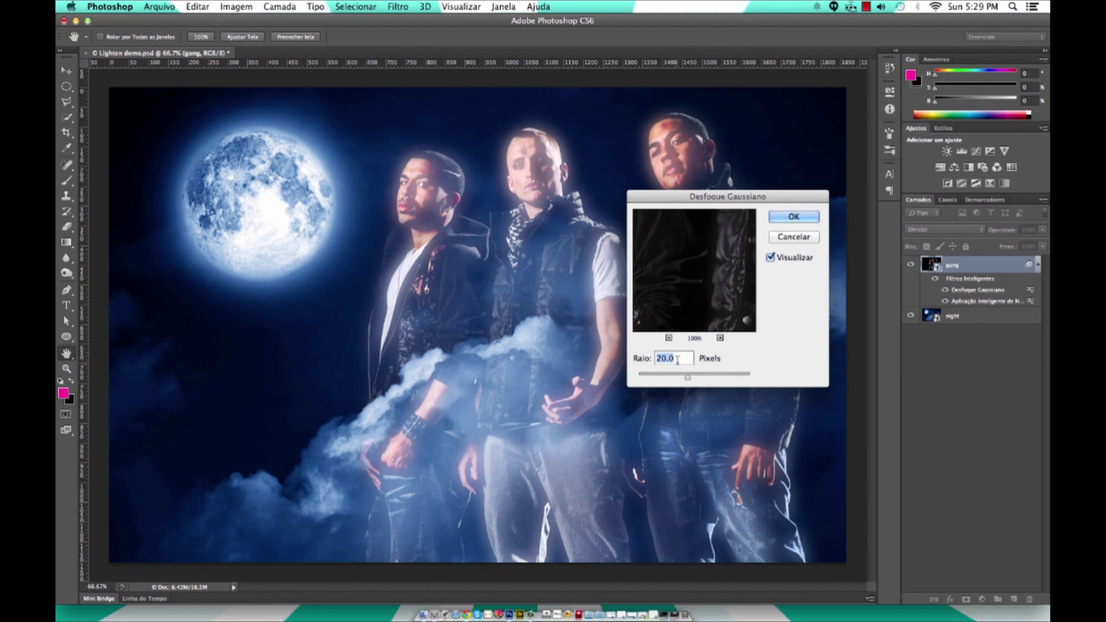
{"action": "type", "text": "65"}
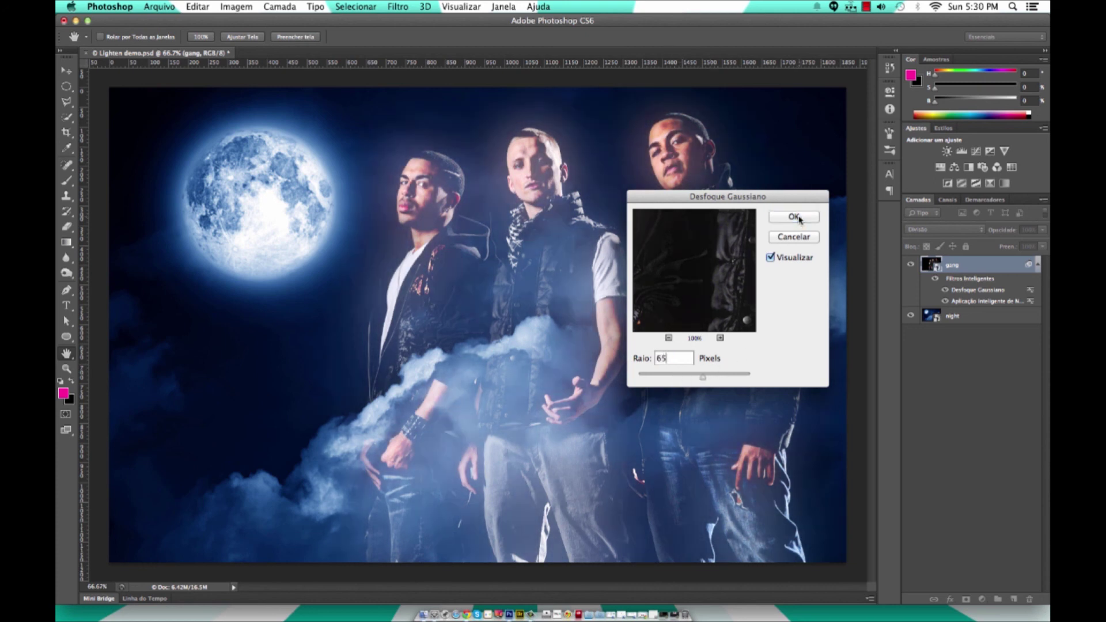
{"action": "left_click", "coordinate": [793, 217]}
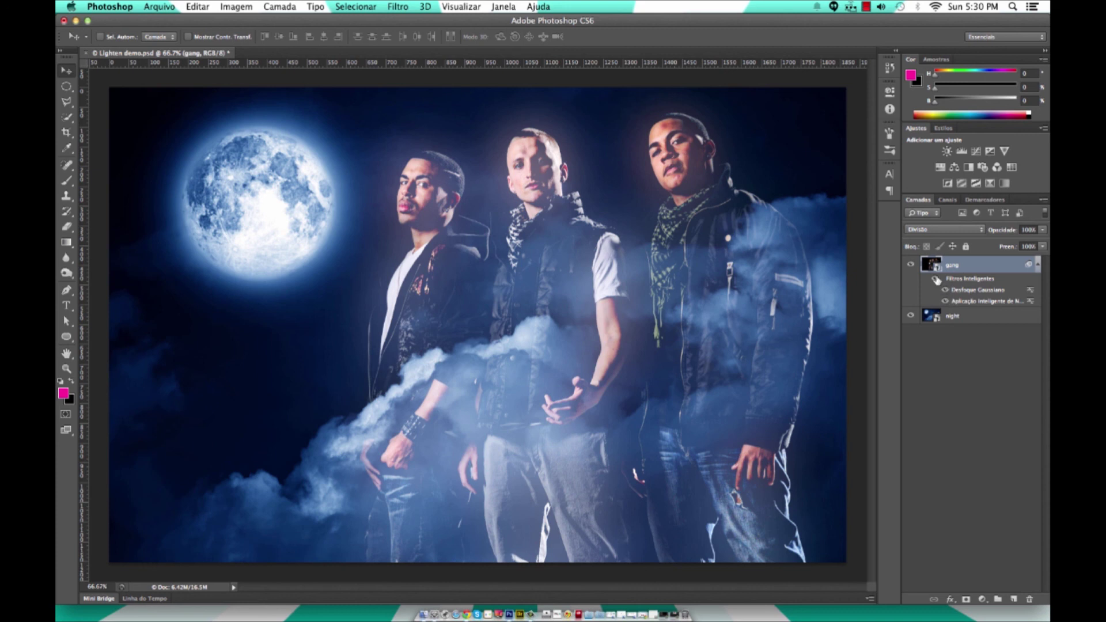
Toggle the gang layer's smart filters off, on, and off to compare the glow.
{"action": "left_click", "coordinate": [935, 281]}
{"action": "left_click", "coordinate": [935, 281]}
{"action": "left_click", "coordinate": [935, 281]}
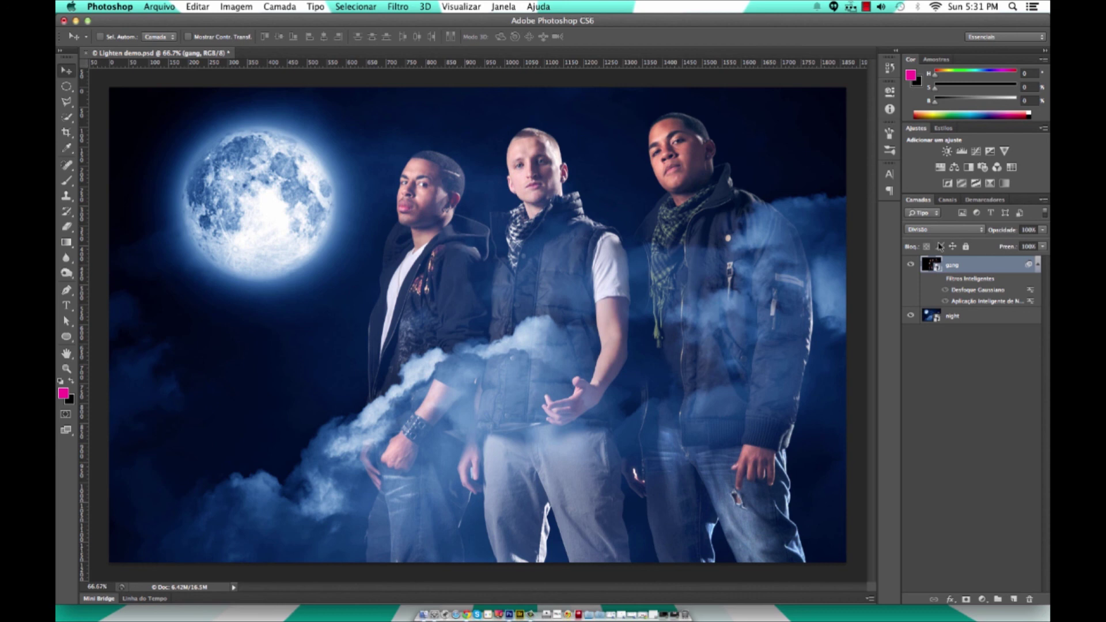
{"action": "scroll", "coordinate": [916, 230], "scroll_direction": "down", "scroll_amount": 2}
Re-enable the gang layer's smart filters to restore the 65-pixel Gaussian Blur glow.
{"action": "left_click", "coordinate": [934, 280]}
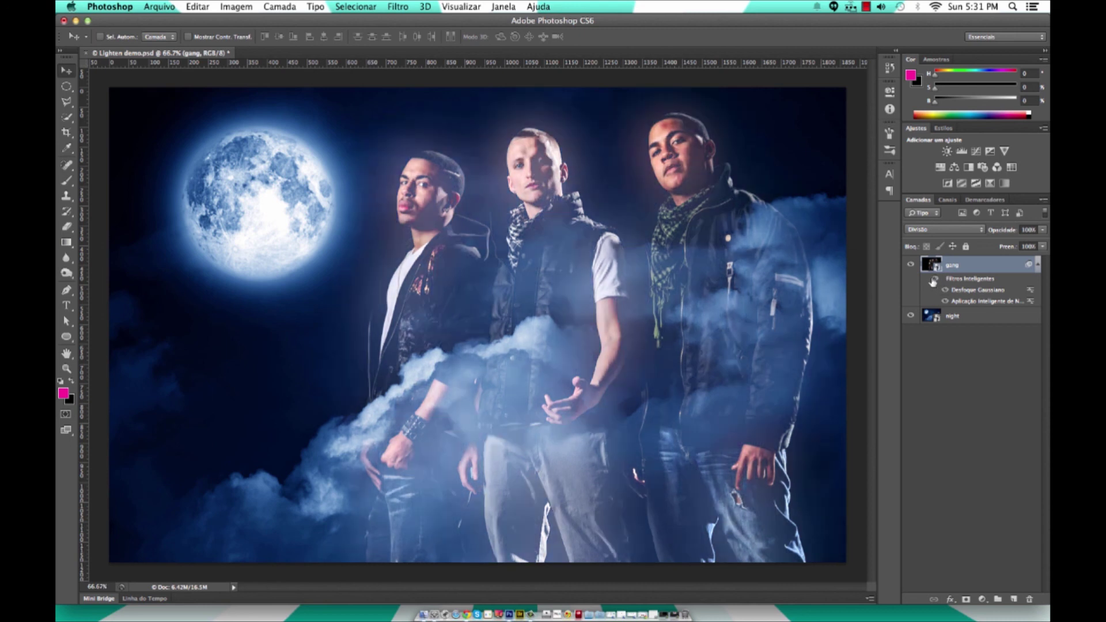